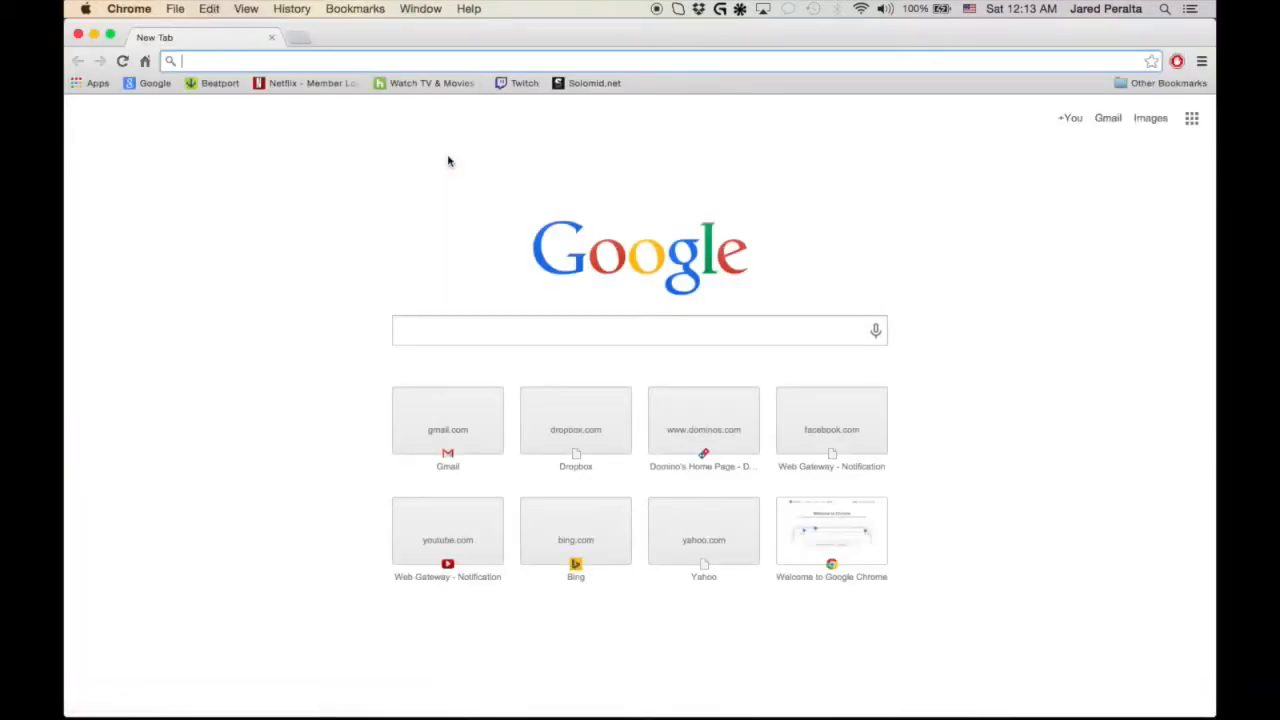
Search the web for "eclipse" and open the Eclipse Luna site at eclipse.org.
text(eclipse)
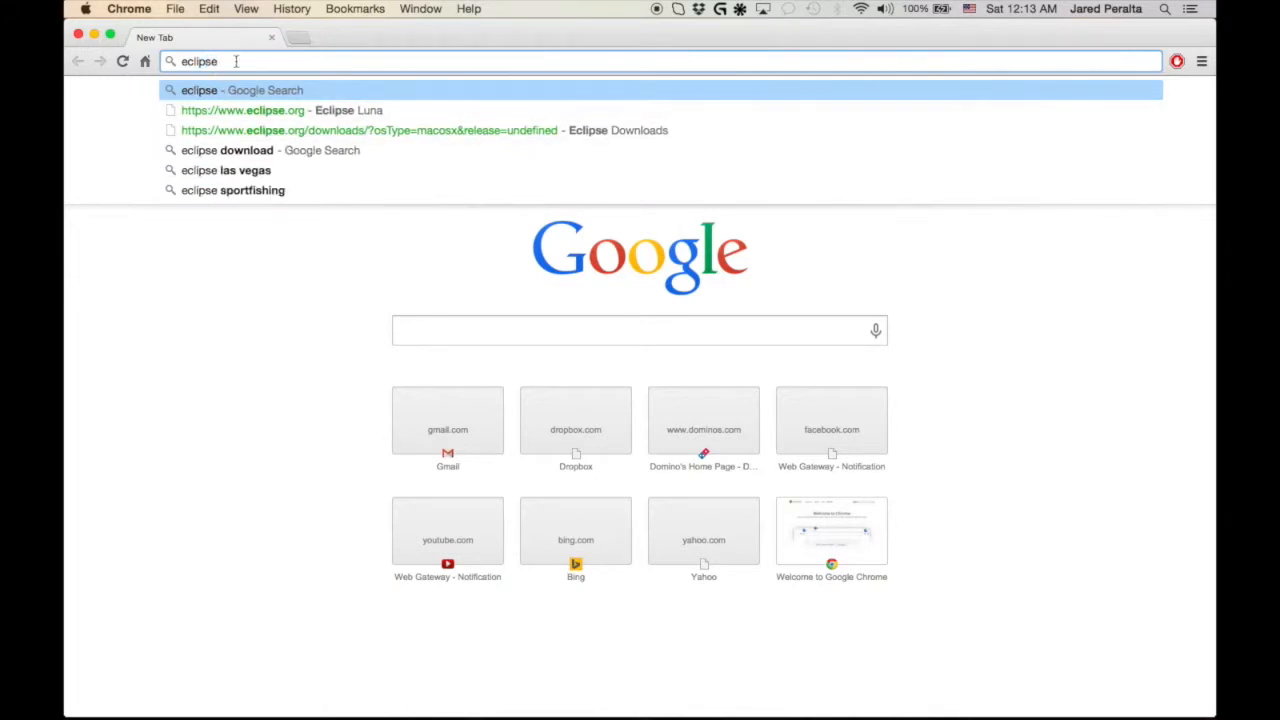
key(Return)
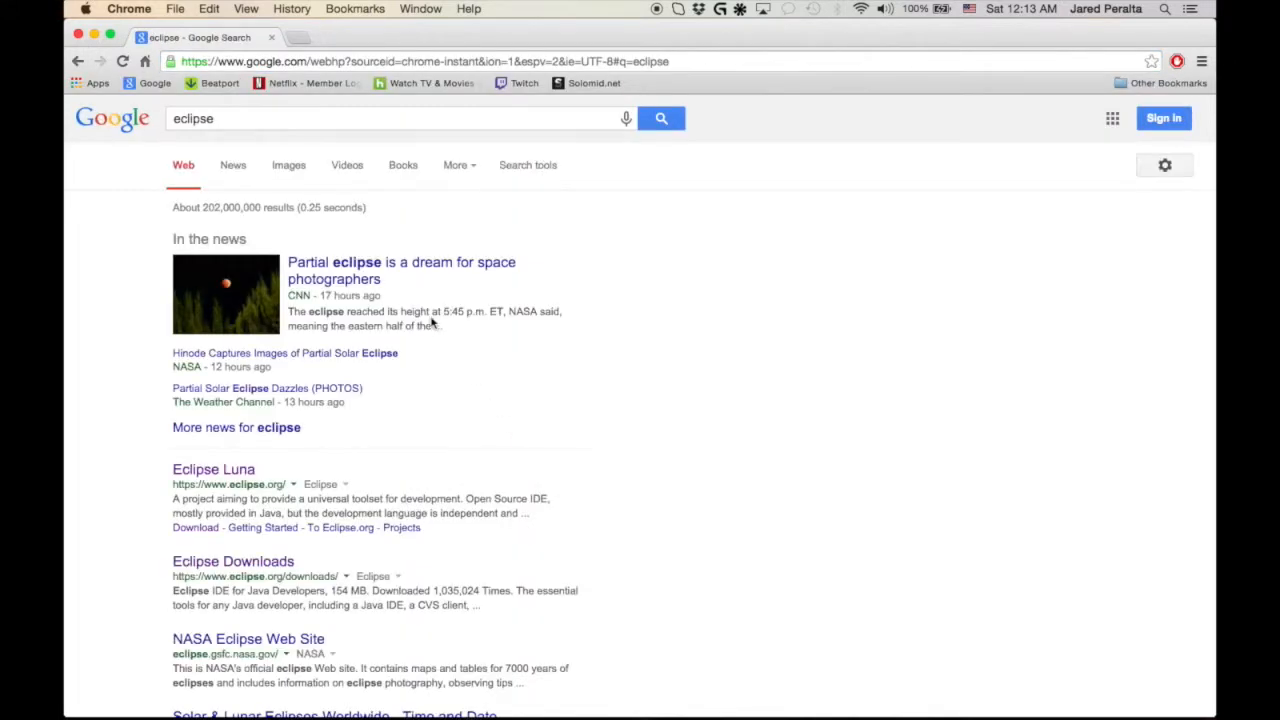
scroll(432, 322, down, 3)
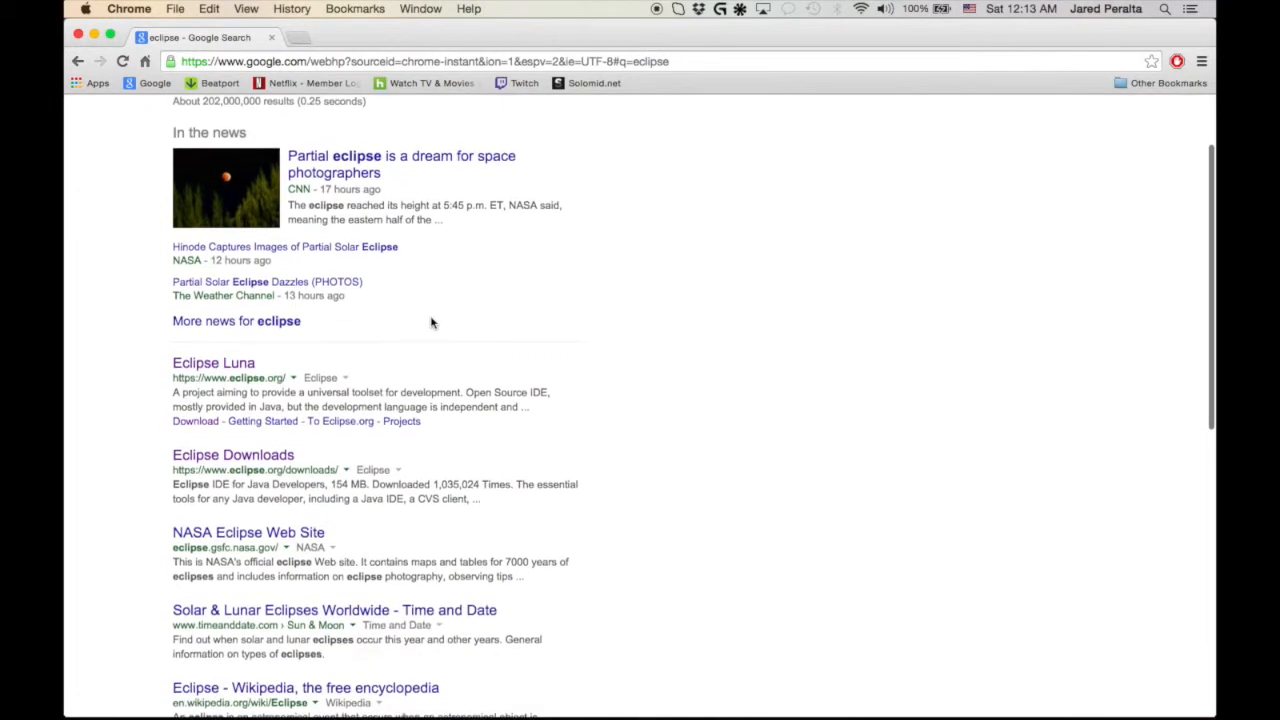
drag(173, 377, 286, 378)
click(225, 365)
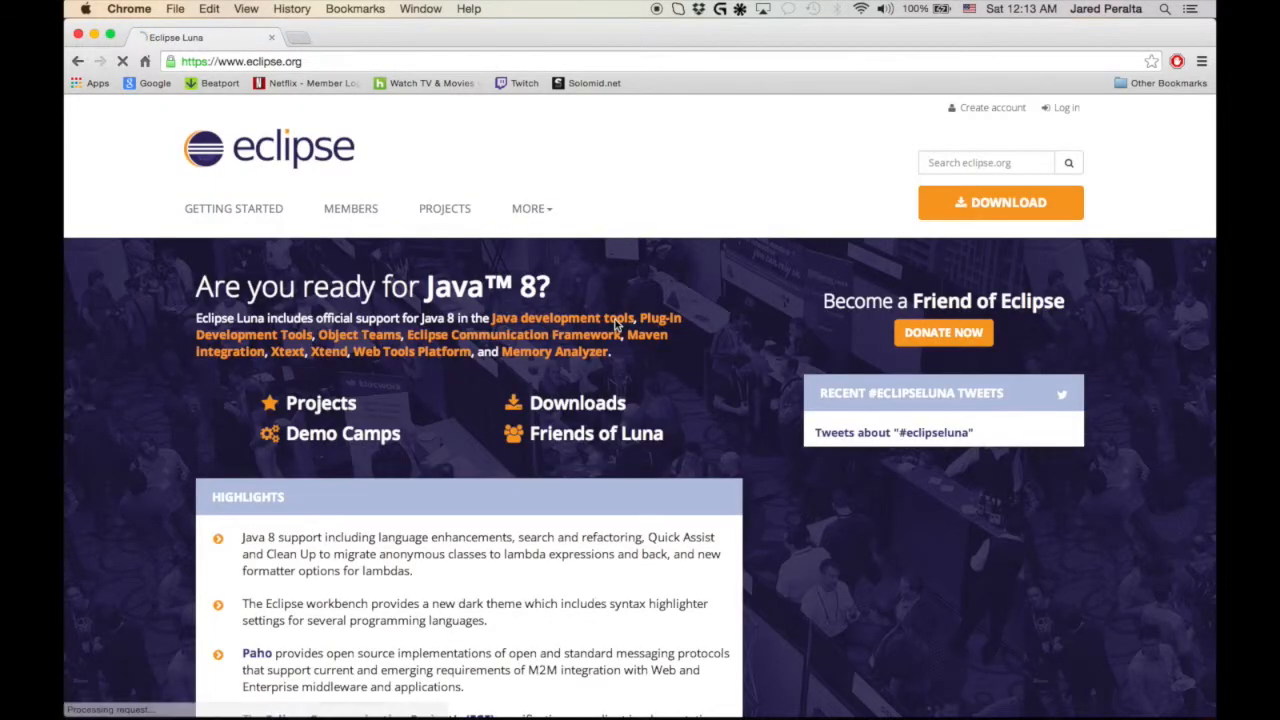
Open the Downloads page of the Eclipse site and bring up the Eclipse IDE for Java Developers package.
scroll(617, 325, down, 2)
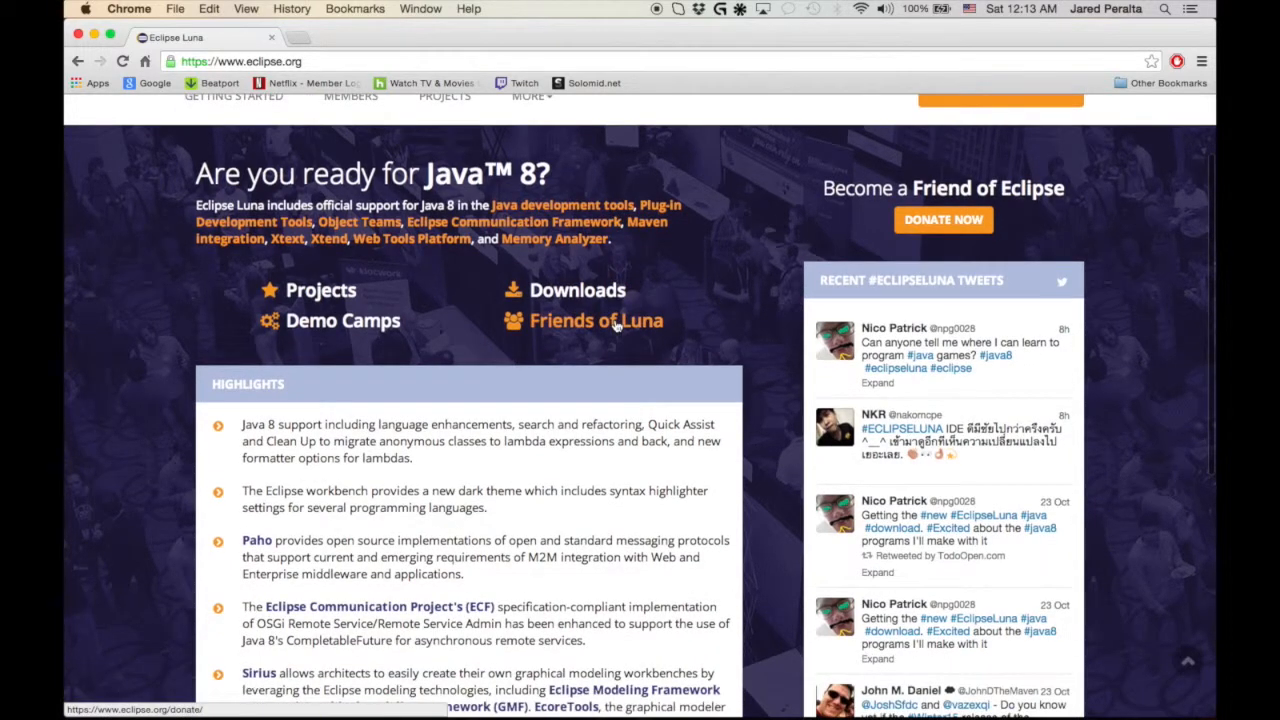
scroll(617, 325, up, 2)
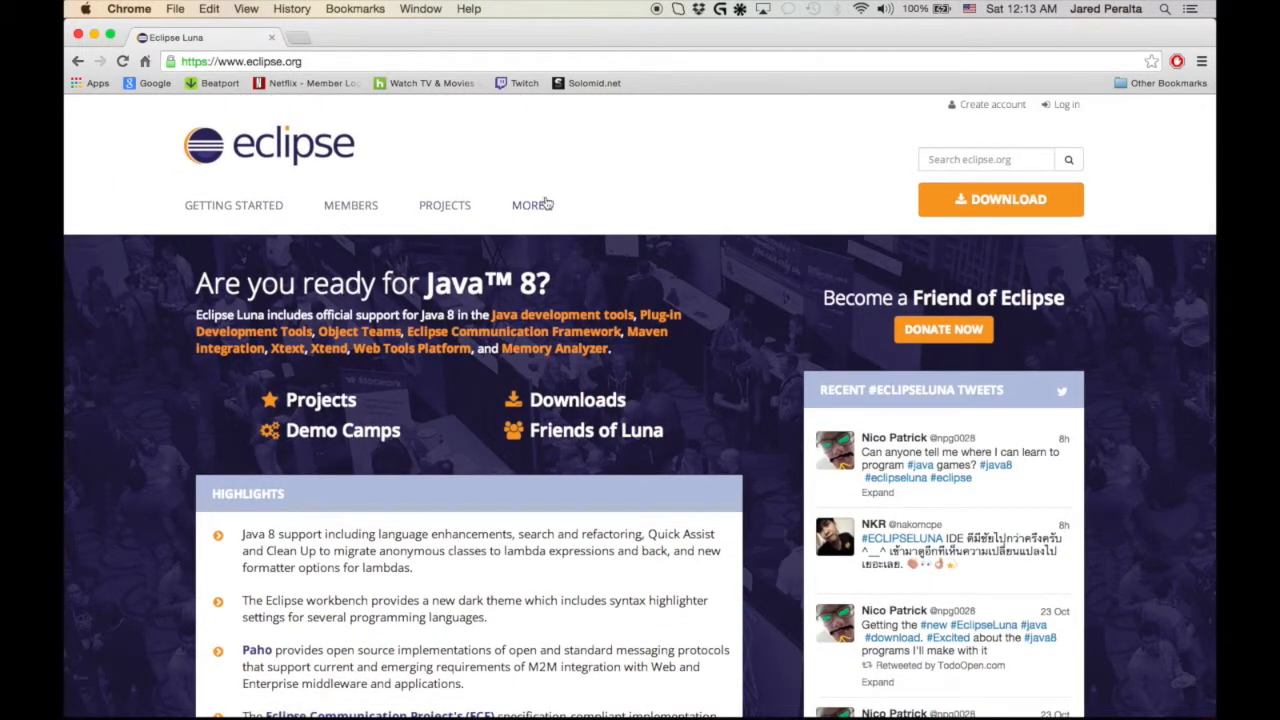
click(576, 404)
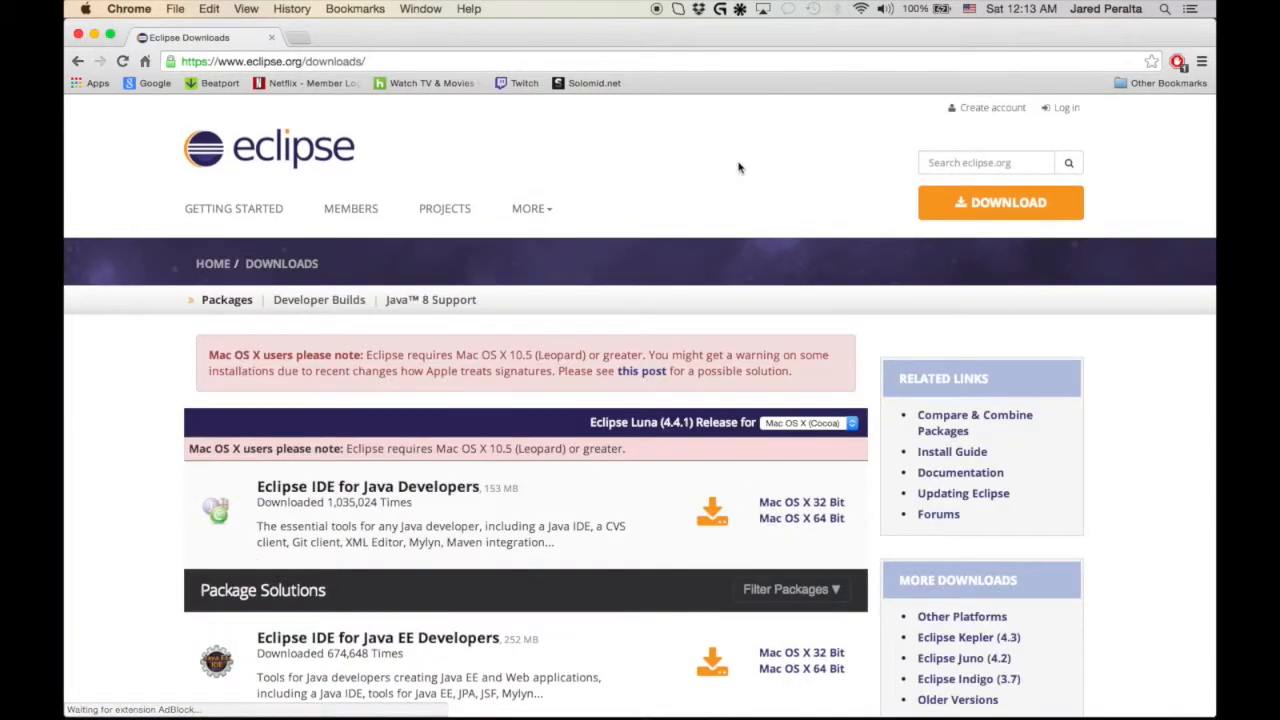
scroll(738, 167, down, 2)
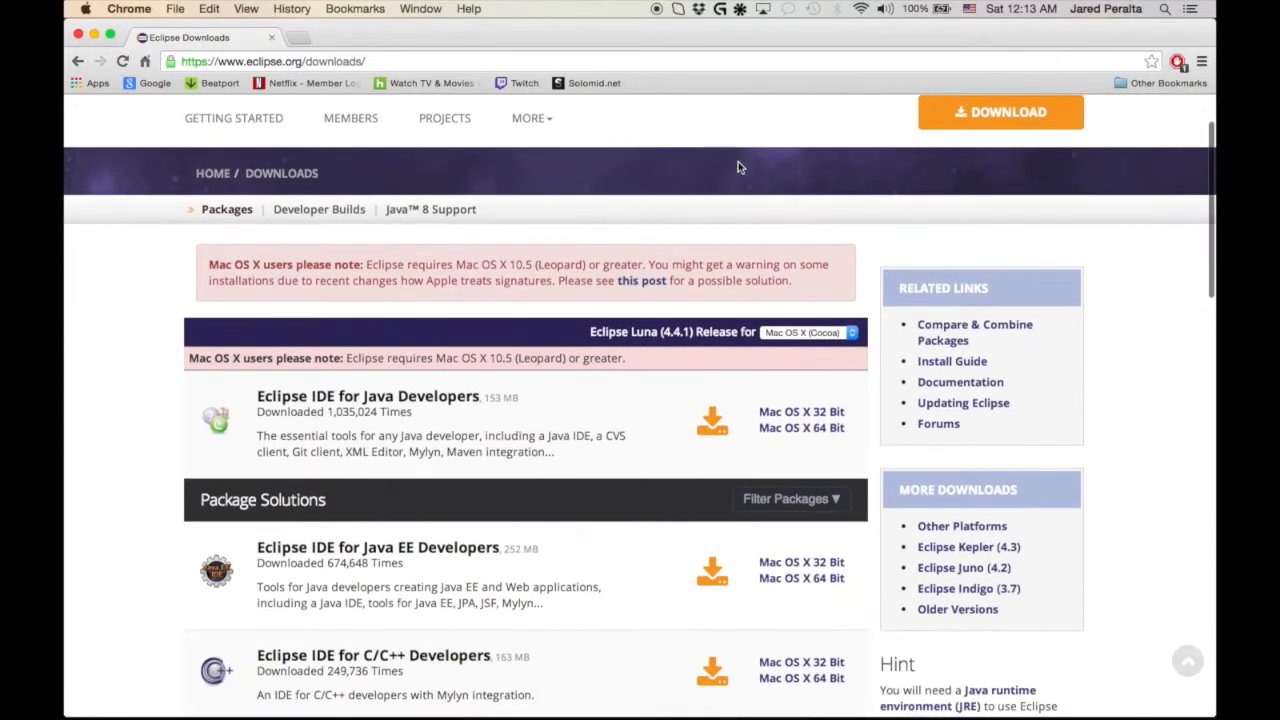
scroll(547, 407, down, 2)
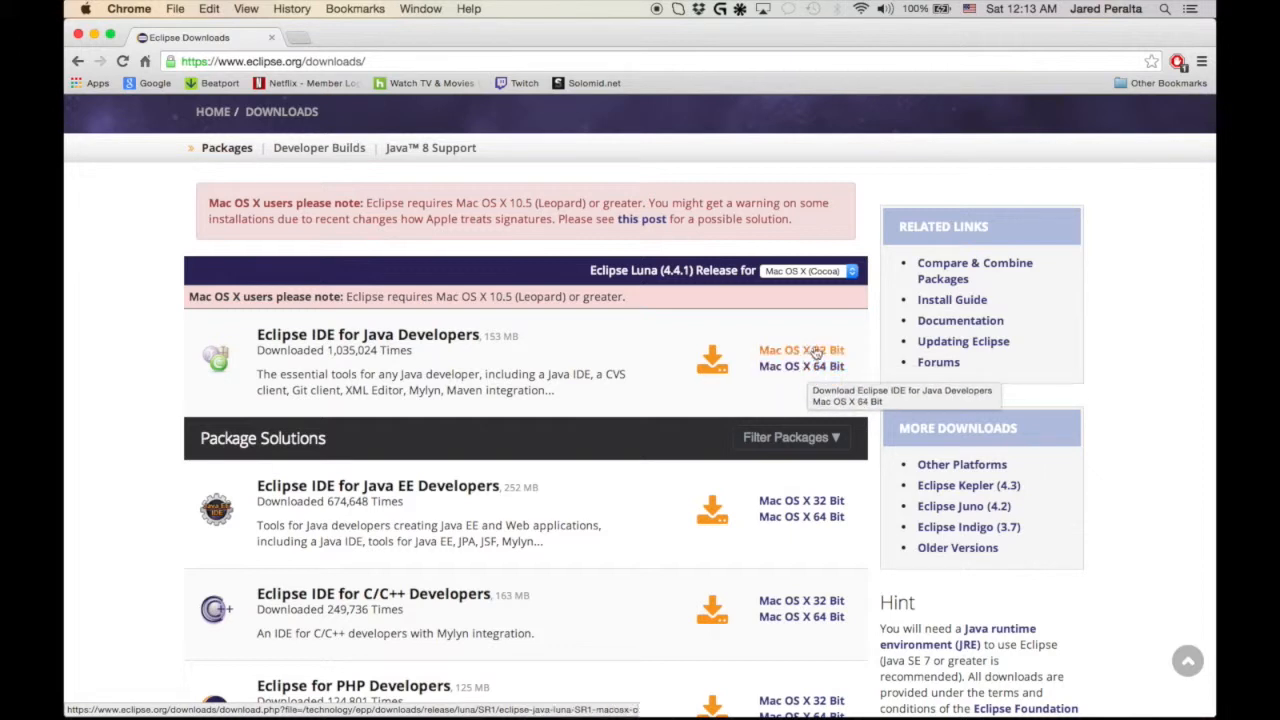
Switch the Eclipse Luna release platform to Windows and return it to Mac OS X (Cocoa).
click(818, 275)
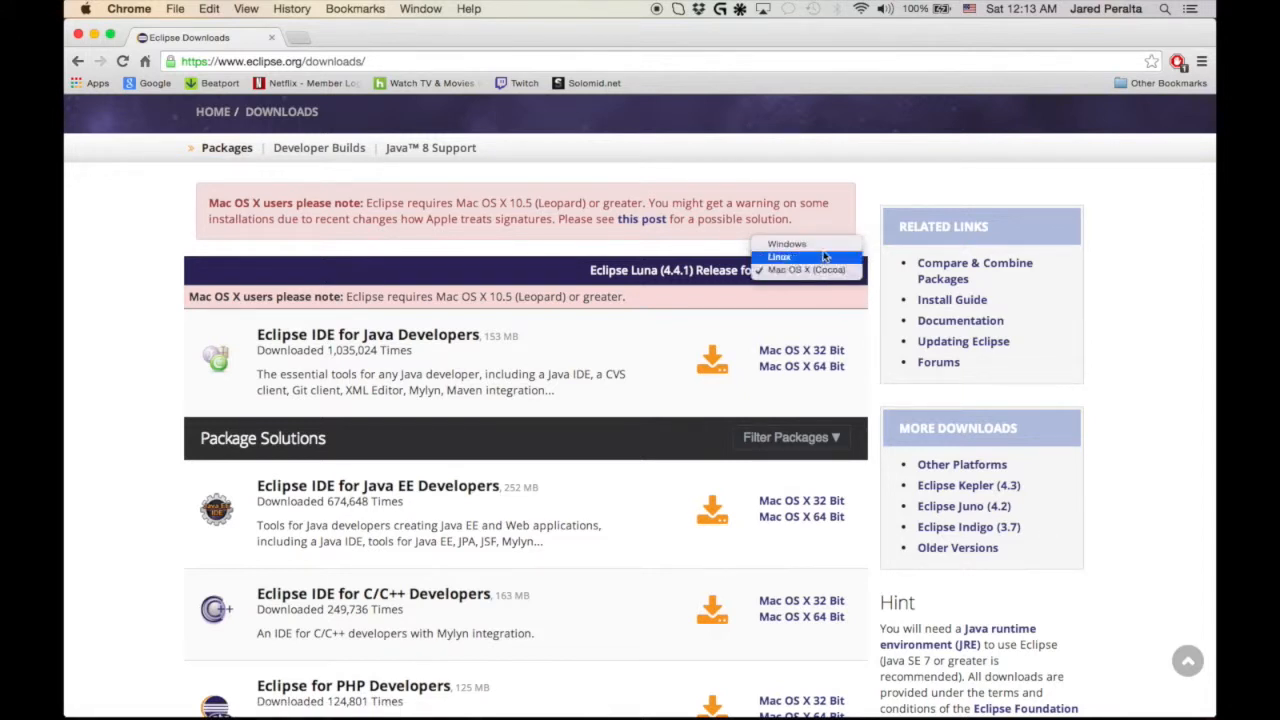
click(825, 248)
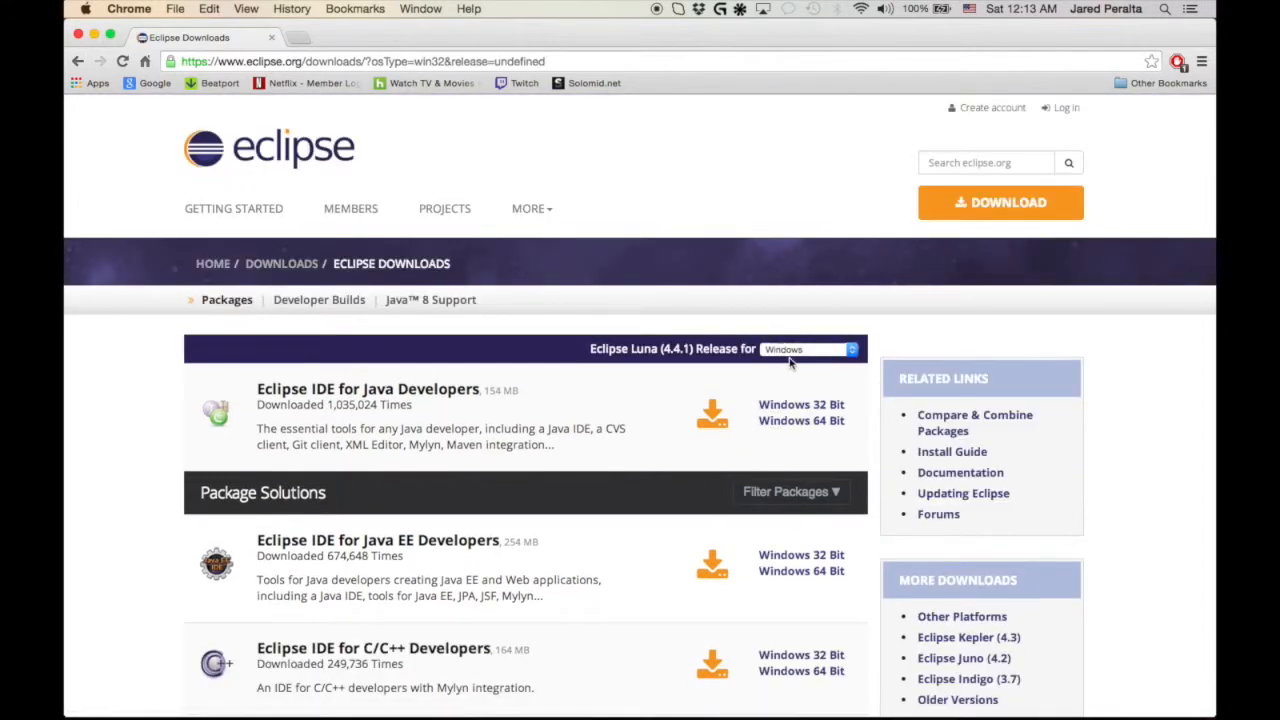
click(797, 350)
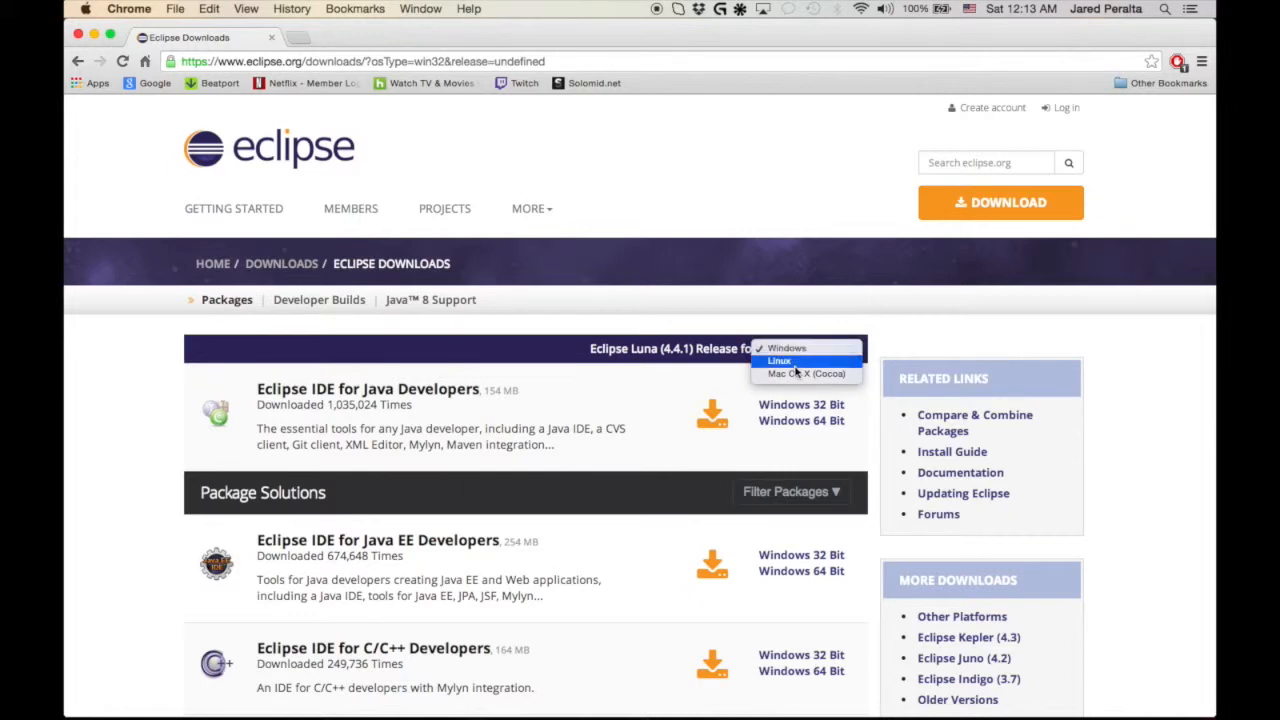
click(800, 373)
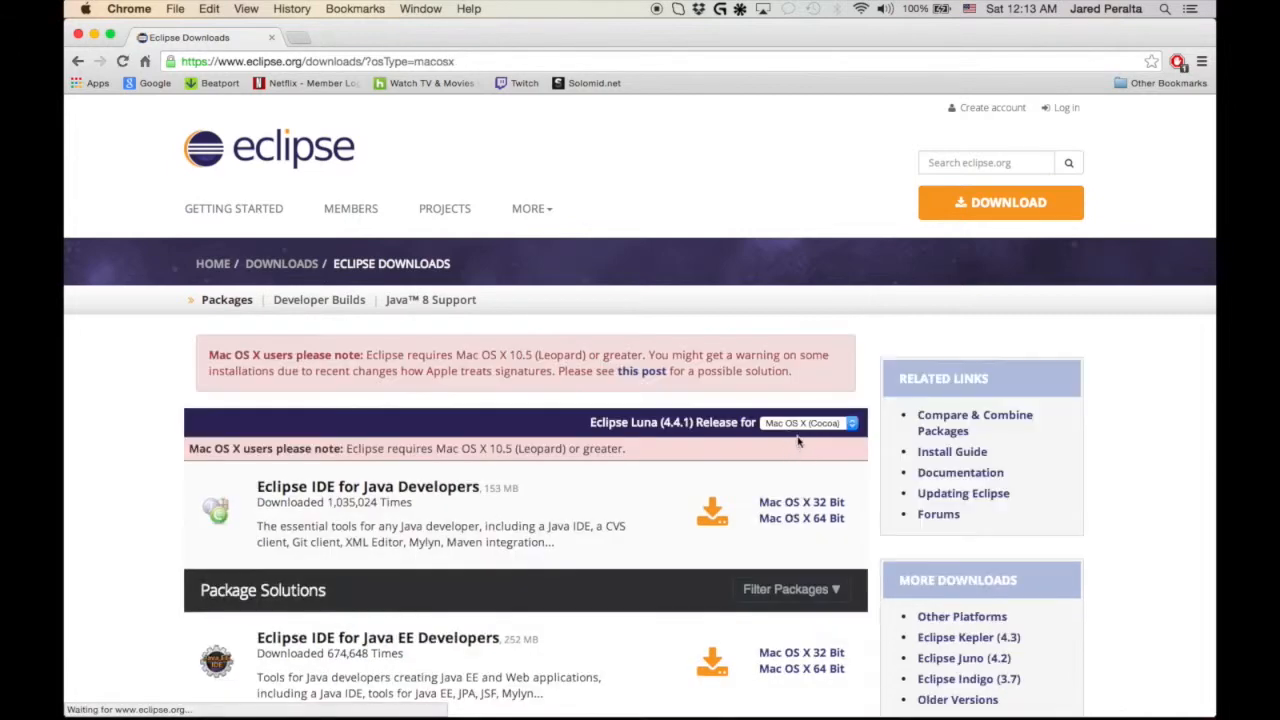
Download the Mac OS X 64 Bit build of Eclipse IDE for Java Developers from the OSU Open Source Lab mirror.
scroll(798, 441, down, 2)
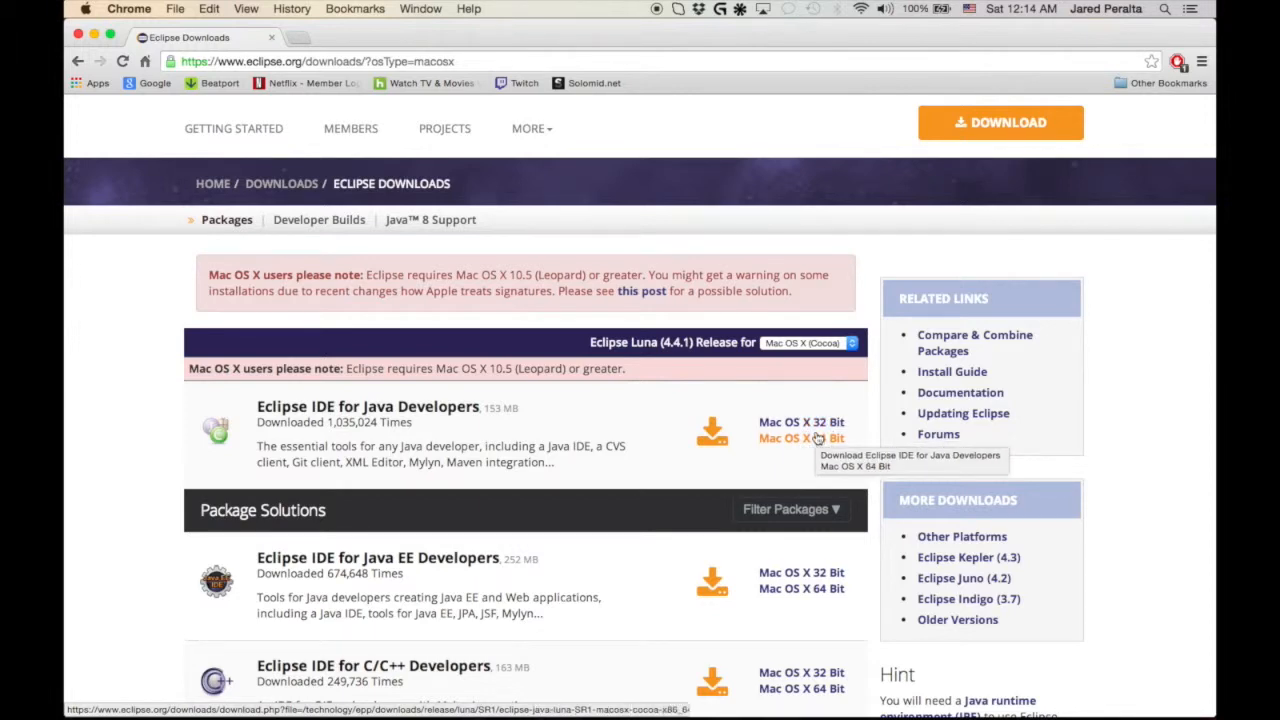
click(802, 439)
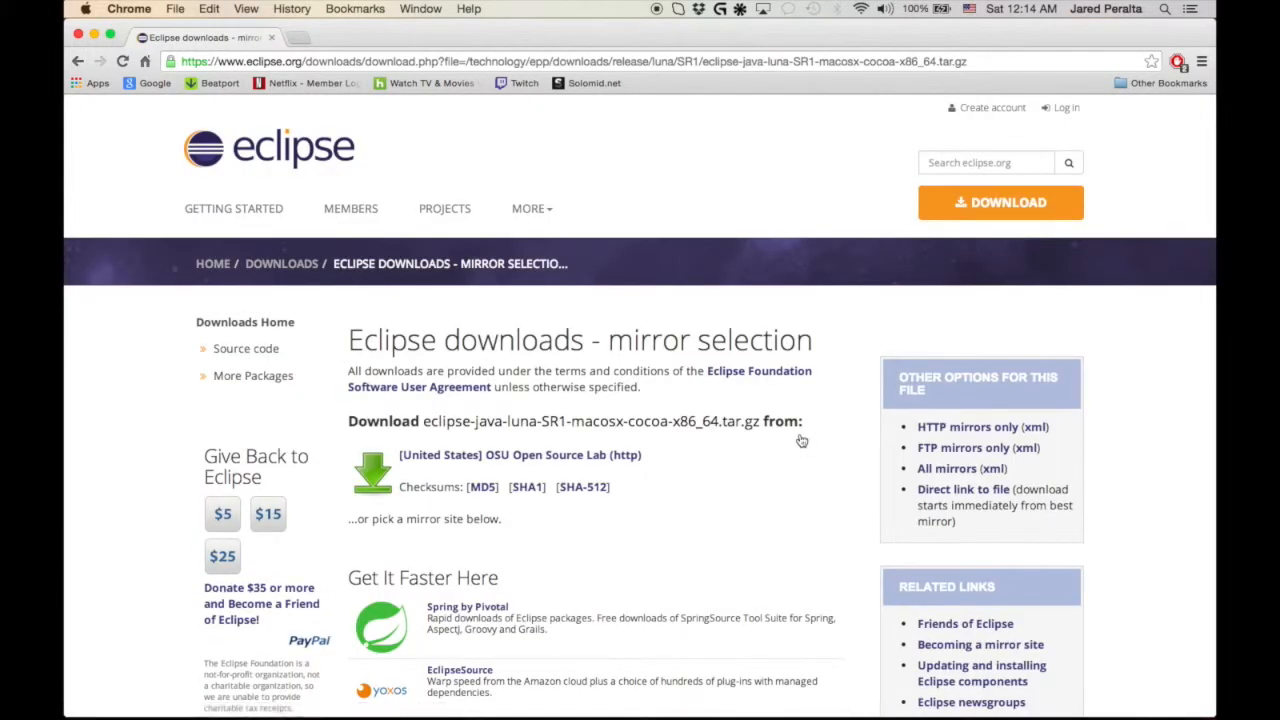
scroll(800, 440, down, 2)
scroll(545, 410, down, 2)
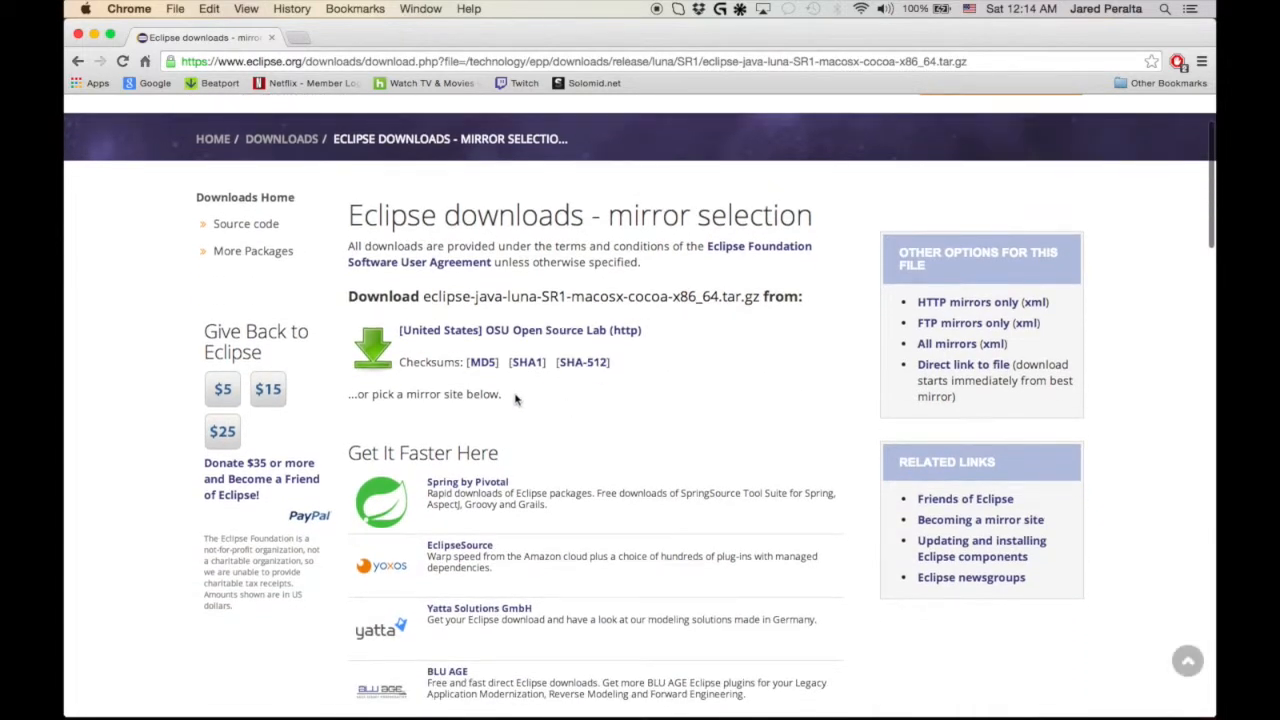
click(358, 357)
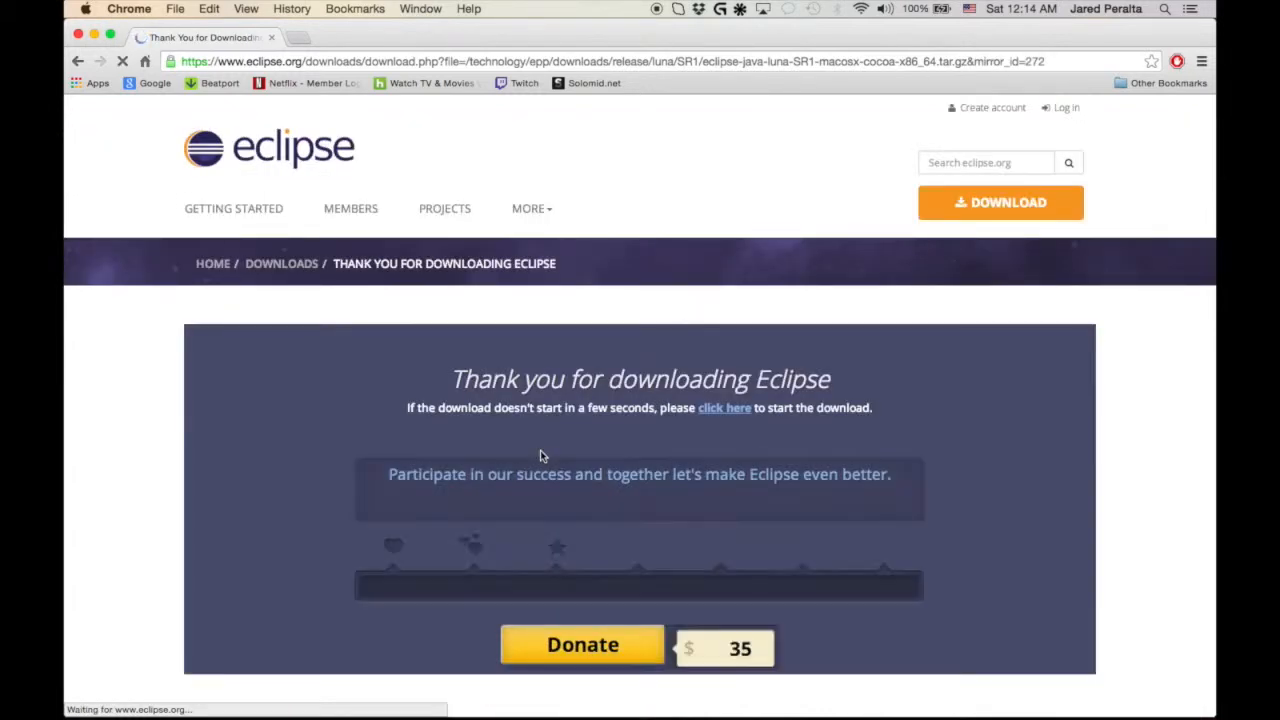
Reveal the downloaded Eclipse tar.gz archive in Finder and extract it in the Downloads folder.
scroll(540, 456, down, 3)
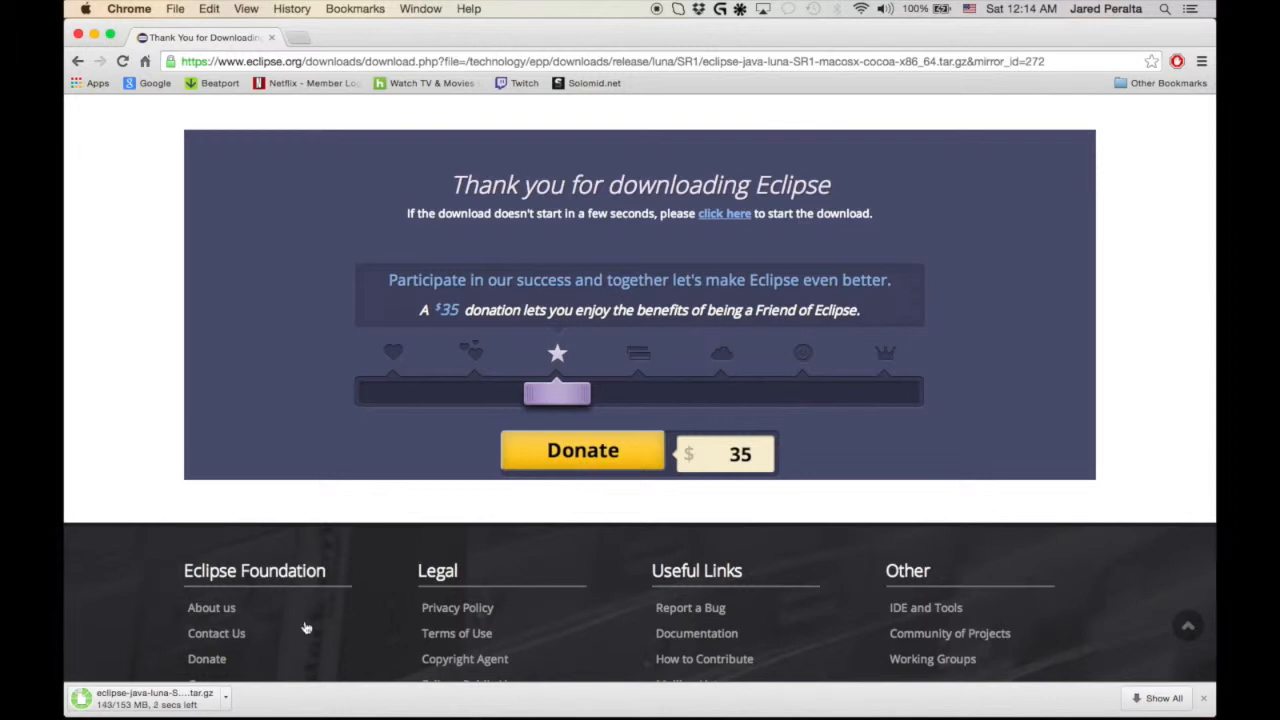
click(227, 697)
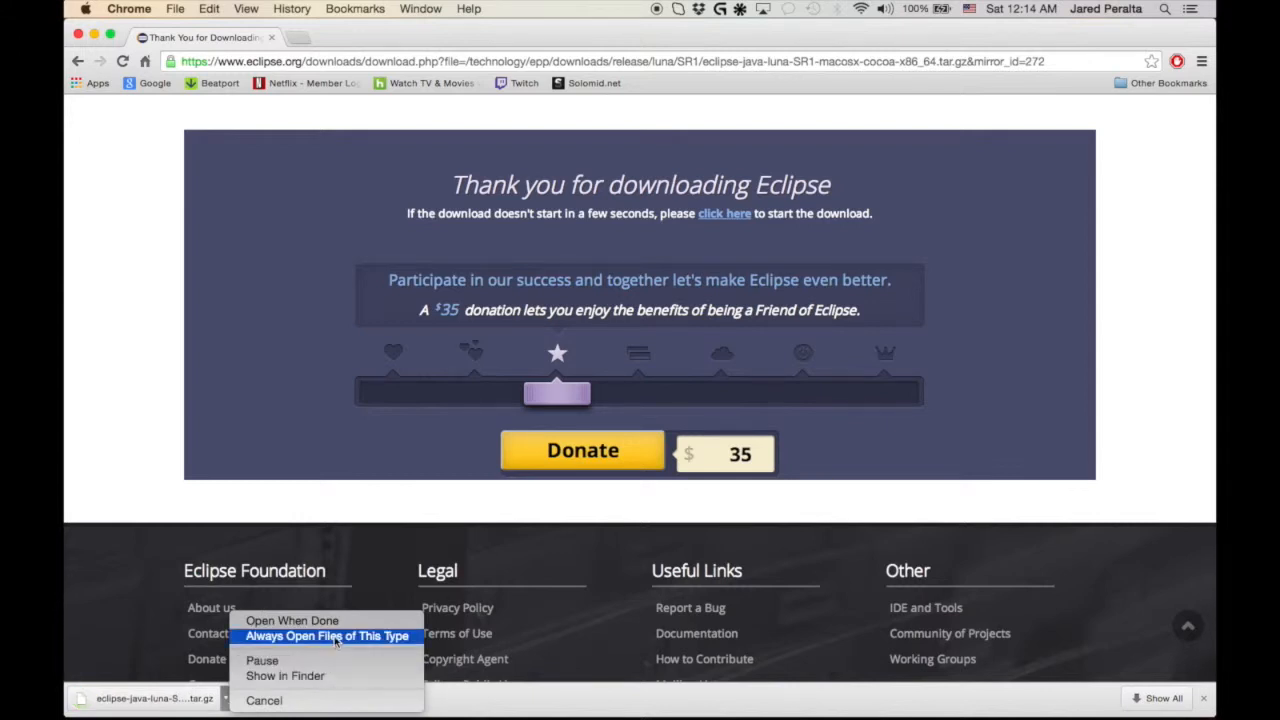
click(311, 678)
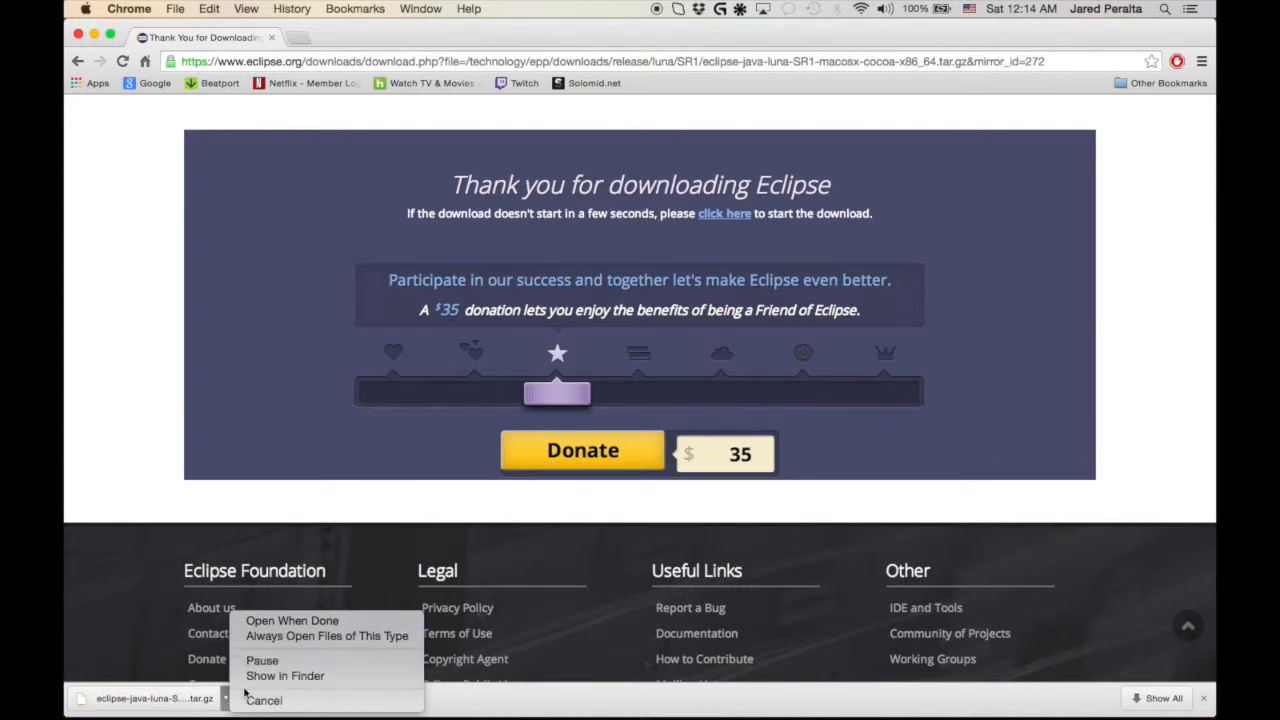
click(296, 677)
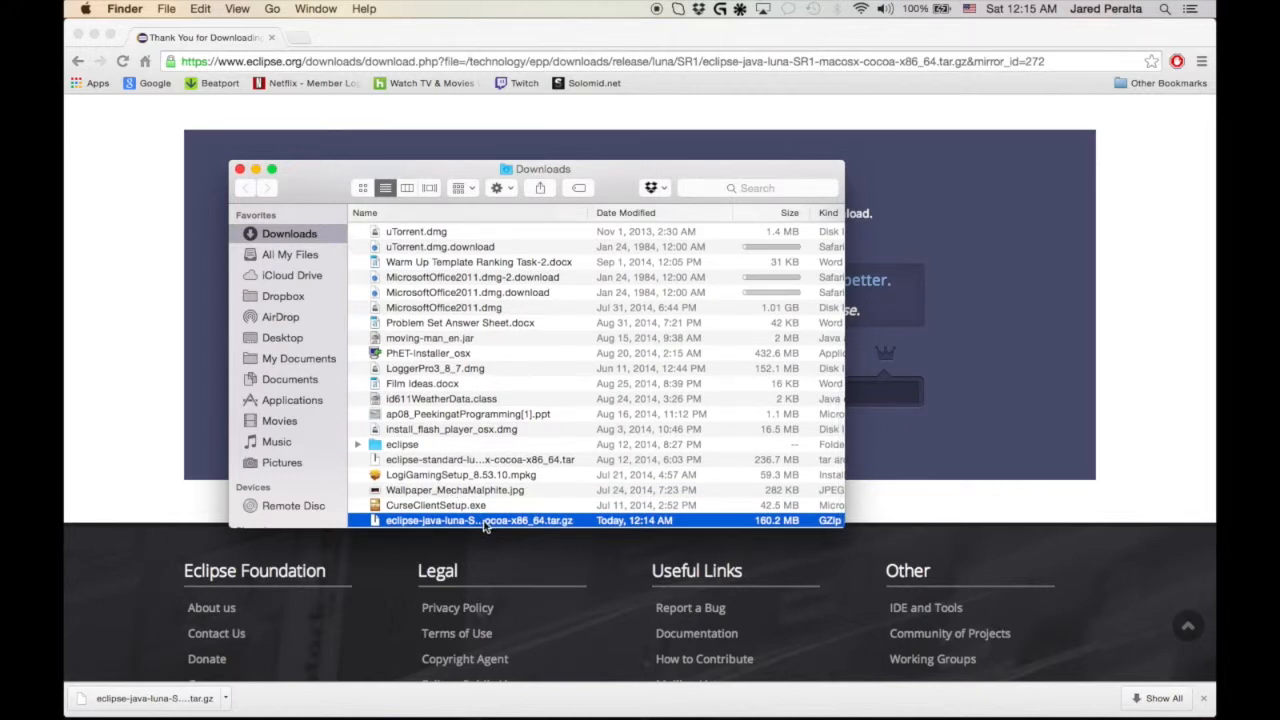
double_click(651, 522)
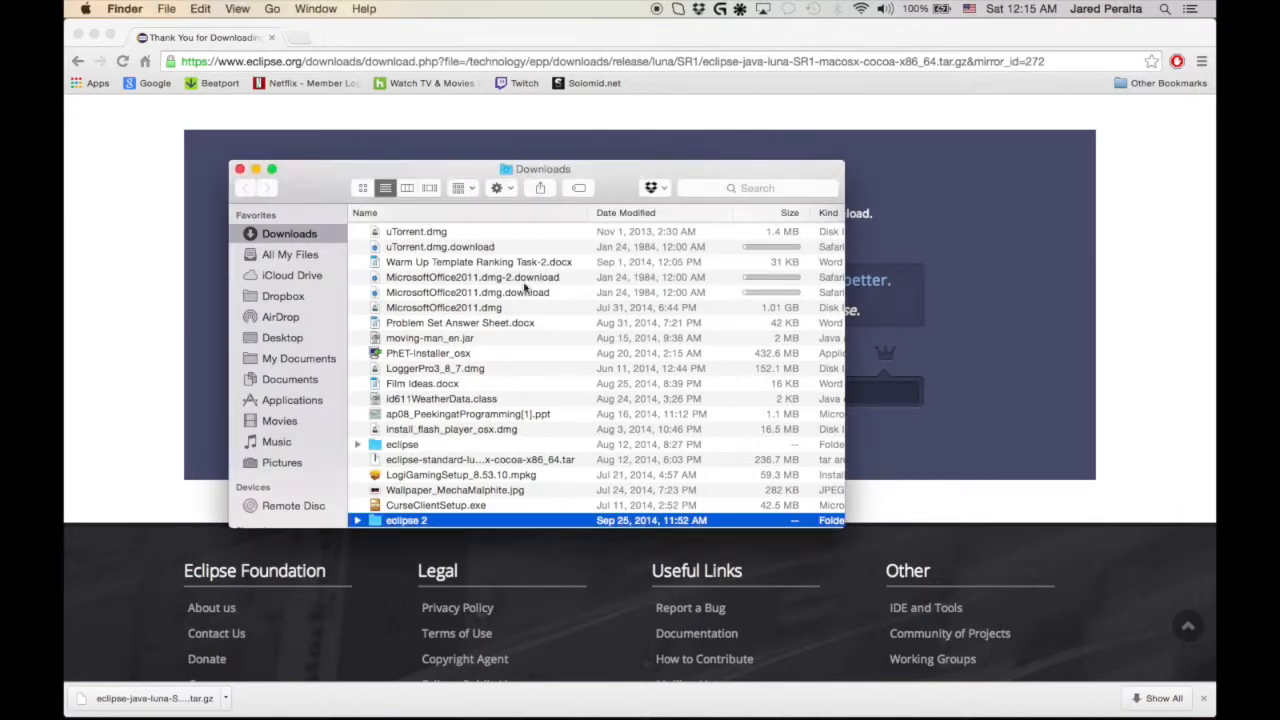
Look through the contents of the extracted "eclipse 2" folder and return to the Downloads folder.
scroll(520, 452, down, 2)
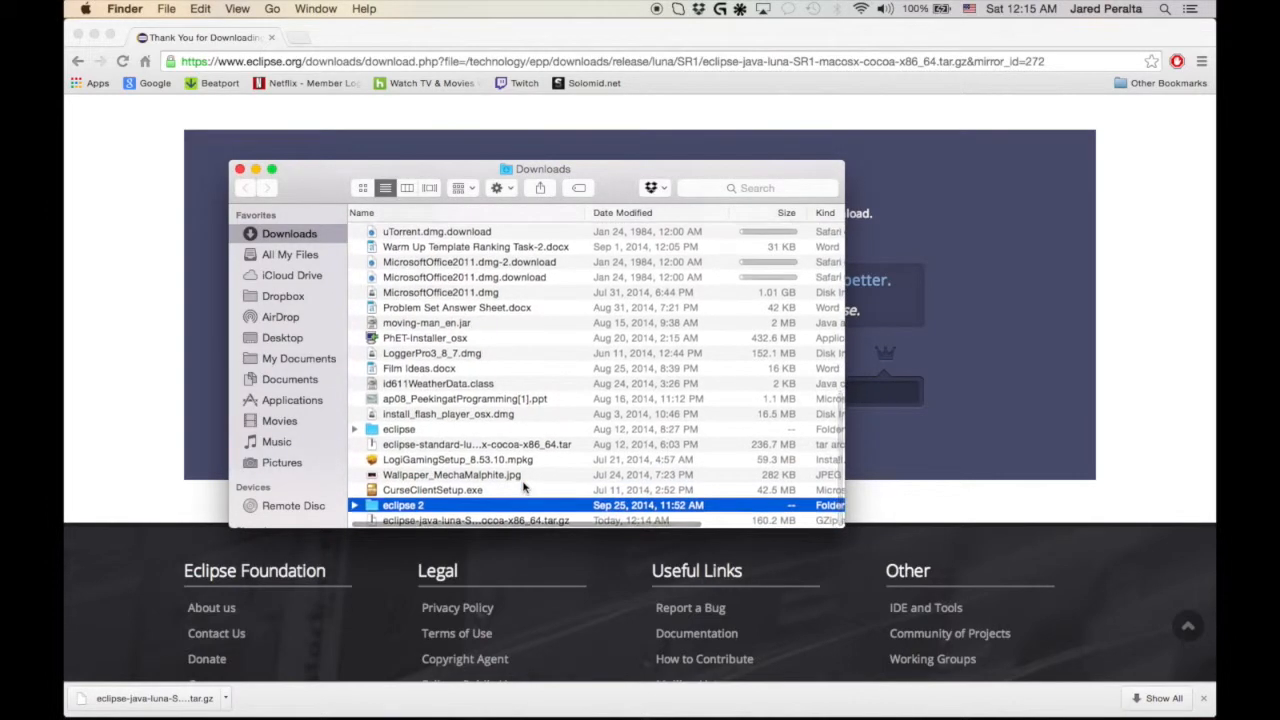
click(571, 522)
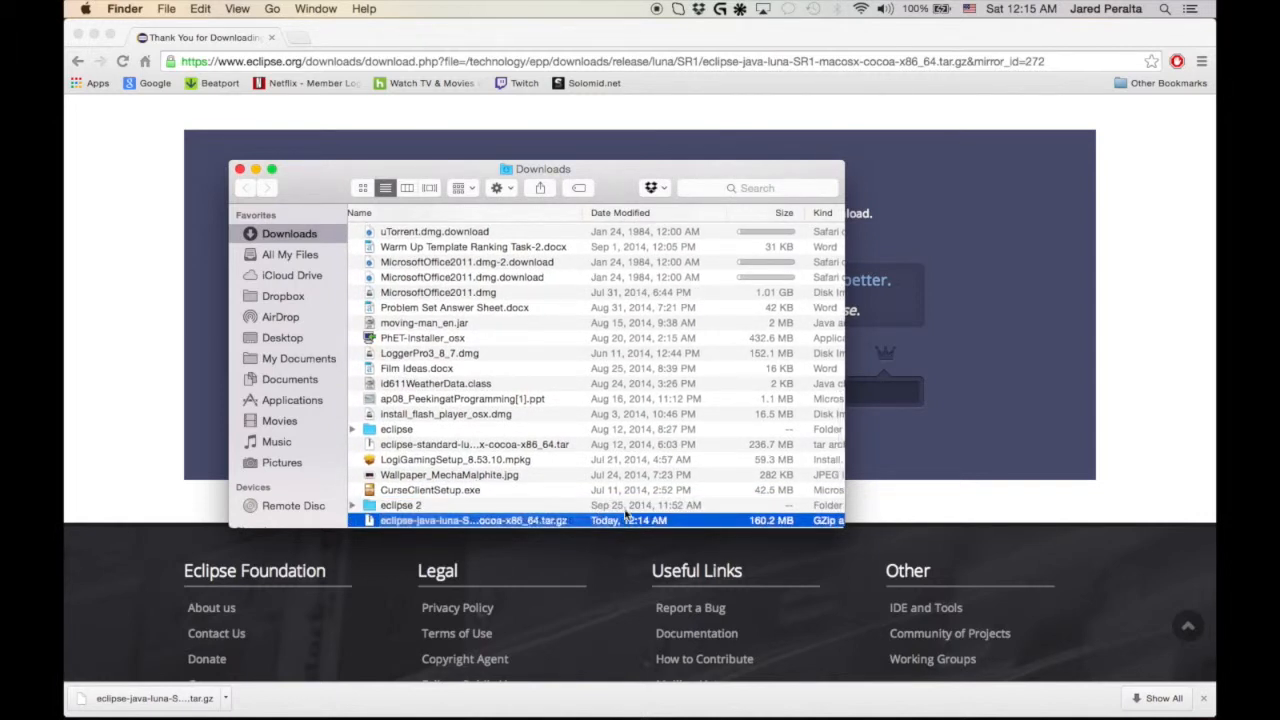
click(408, 506)
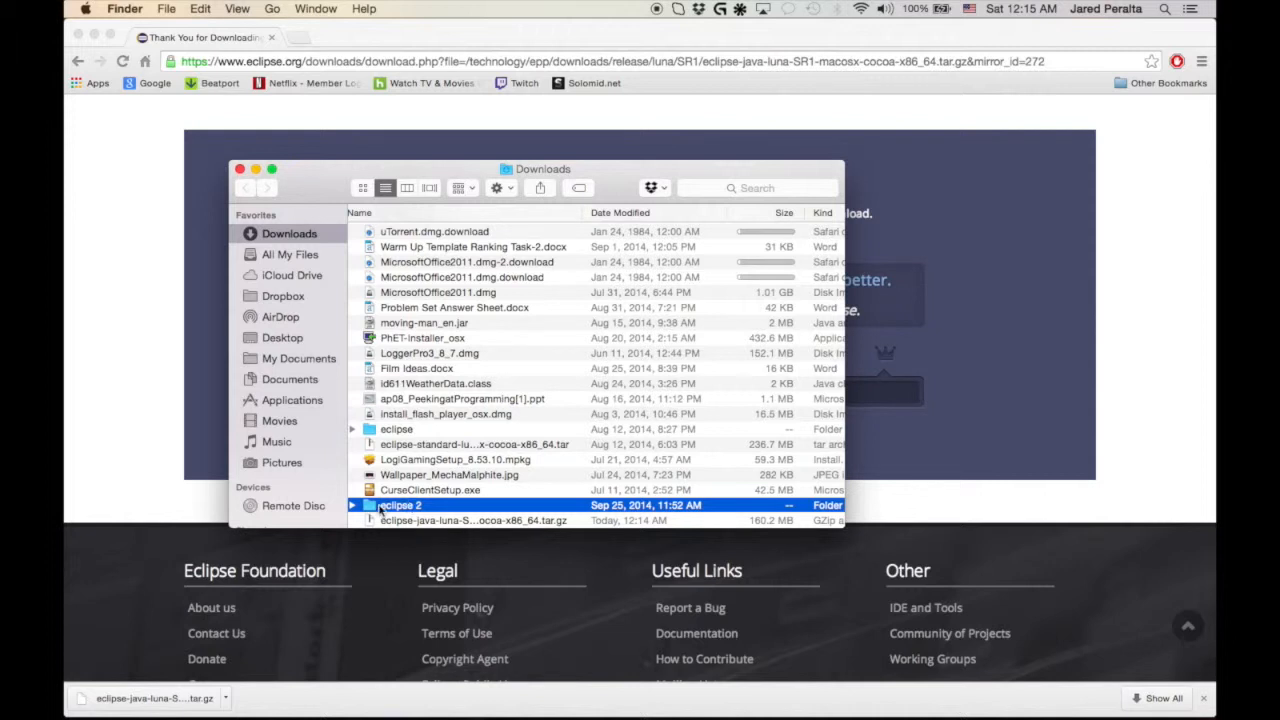
double_click(381, 506)
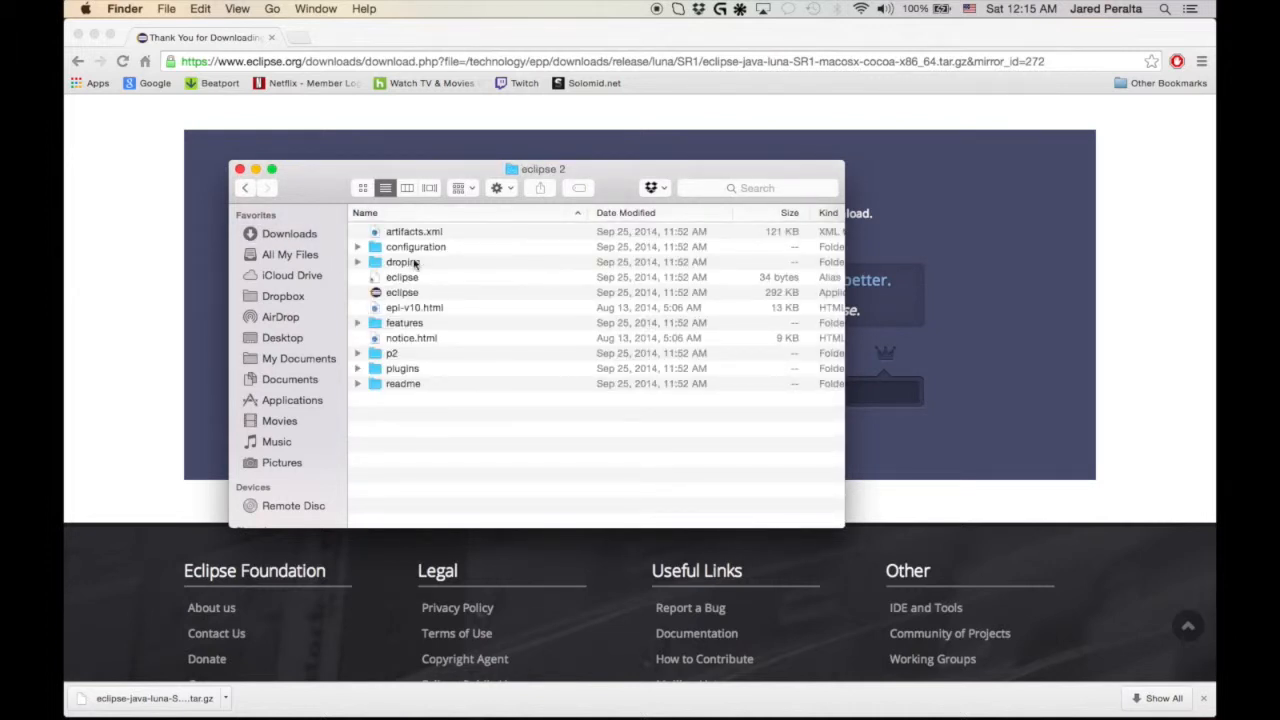
scroll(420, 310, down, 2)
click(246, 190)
scroll(420, 470, down, 10)
scroll(441, 478, down, 8)
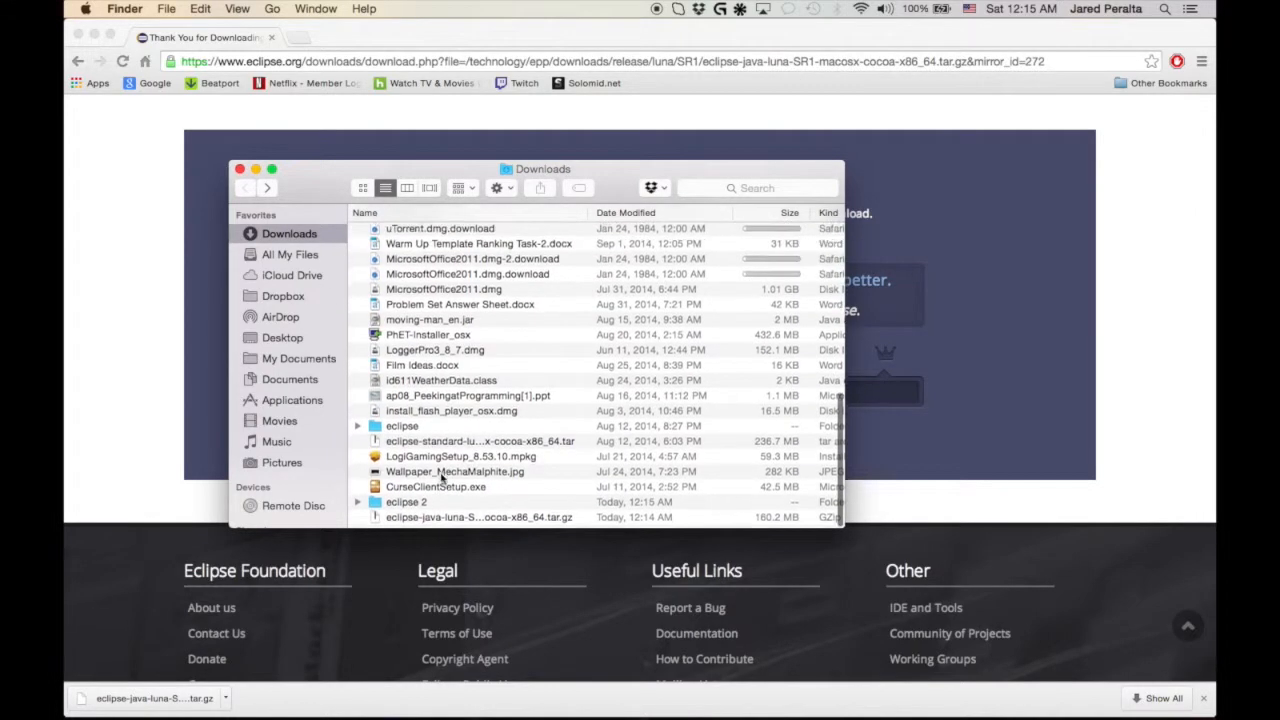
click(403, 432)
click(406, 508)
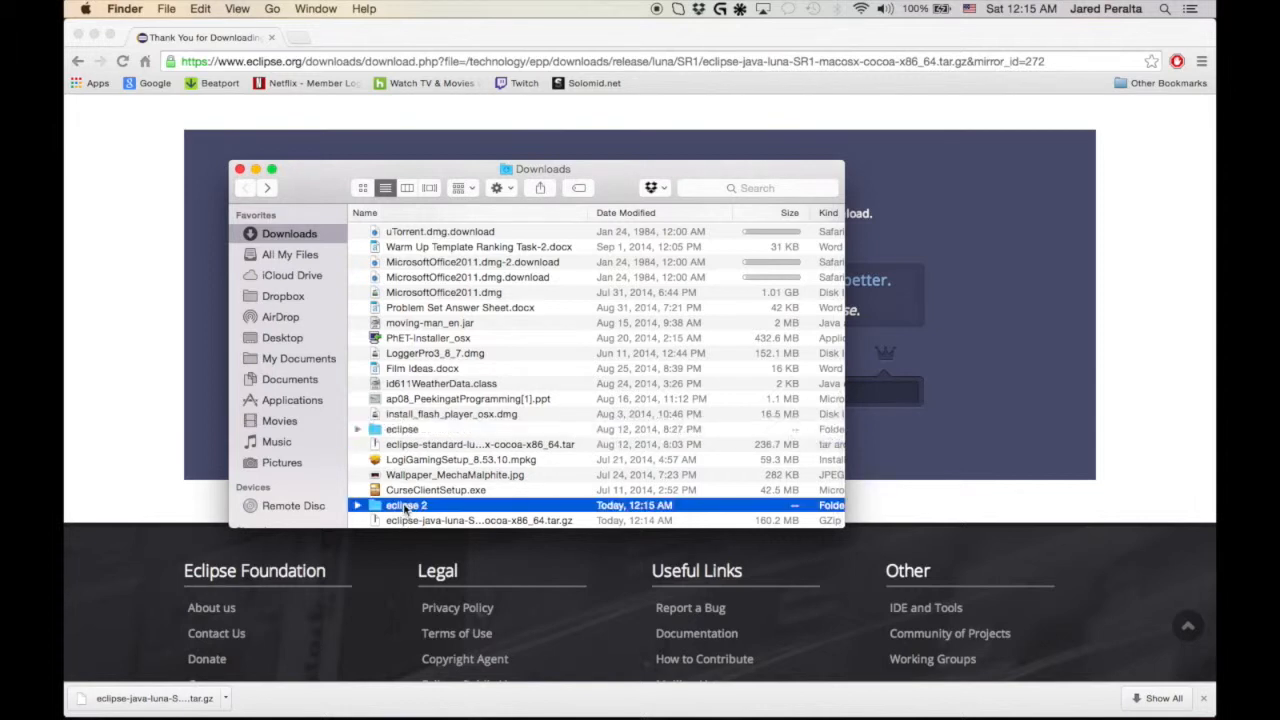
click(417, 505)
click(428, 506)
key(BackSpace)
key(BackSpace)
key(Escape)
Minimize the browser window, move the "eclipse 2" folder from Downloads to the desktop and open it.
click(95, 36)
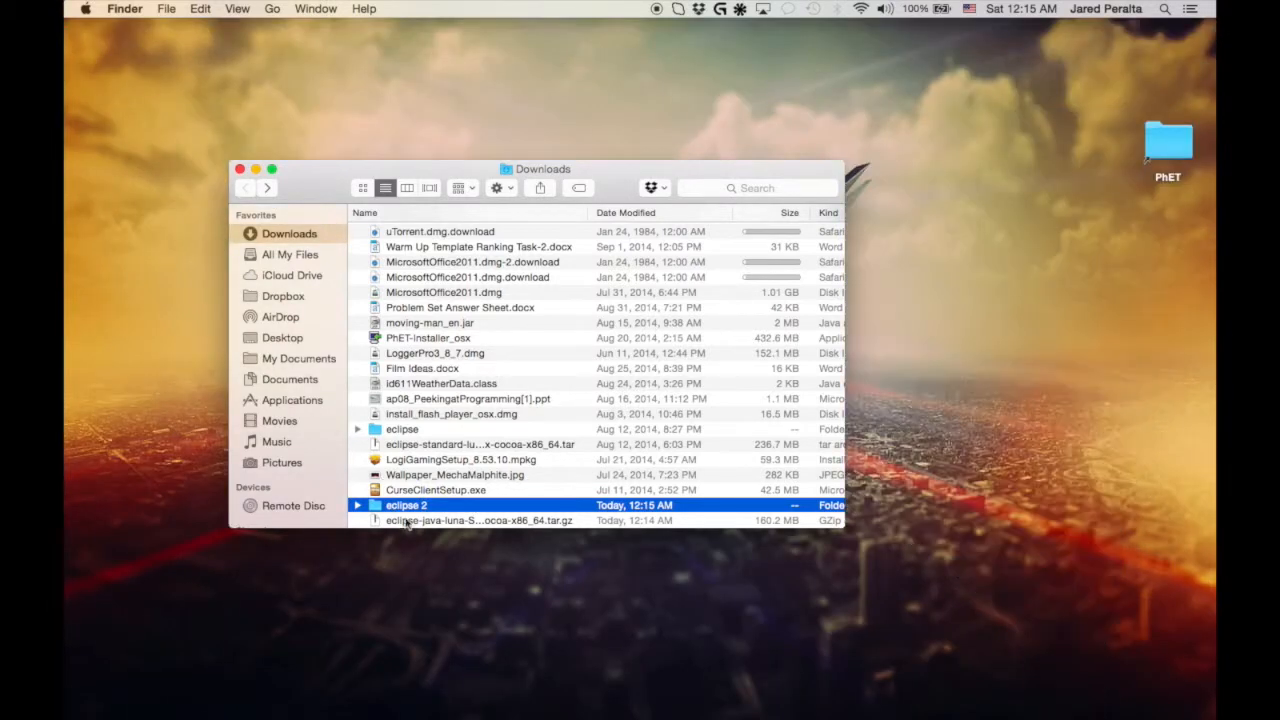
drag(409, 514, 1087, 211)
double_click(1084, 165)
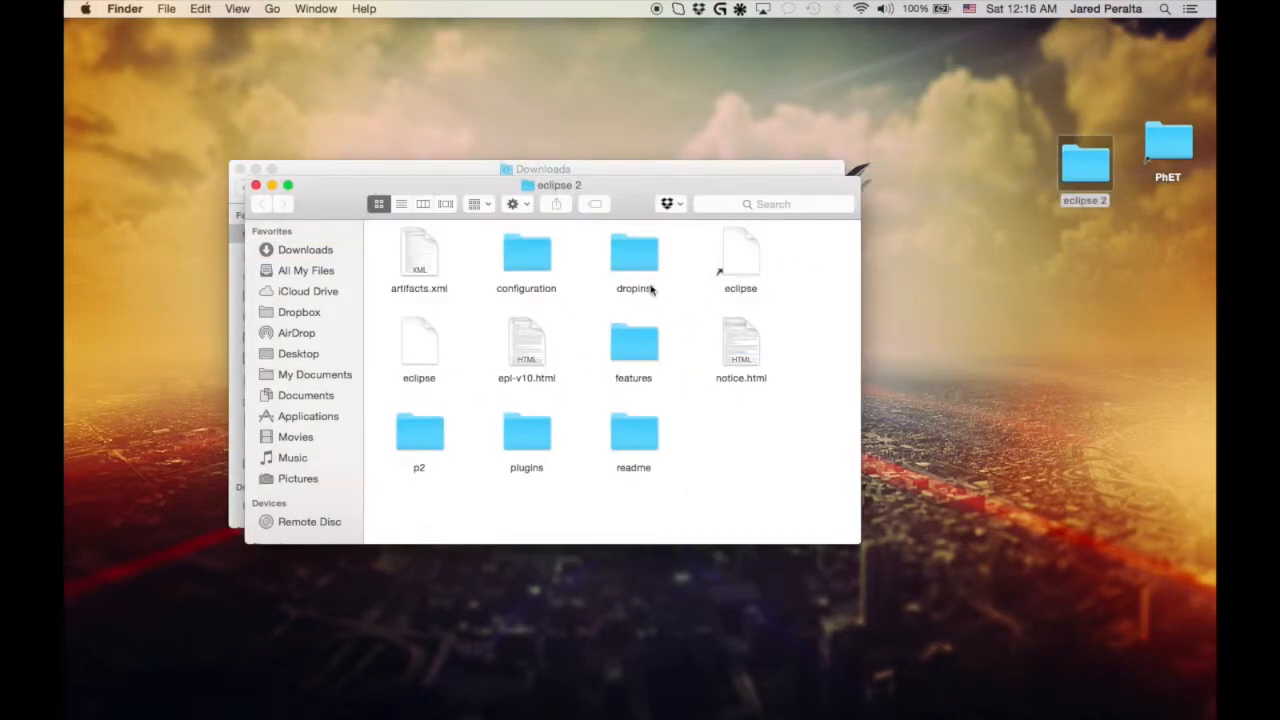
Launch the eclipse application from the "eclipse 2" folder and allow the downloaded app to open.
click(740, 269)
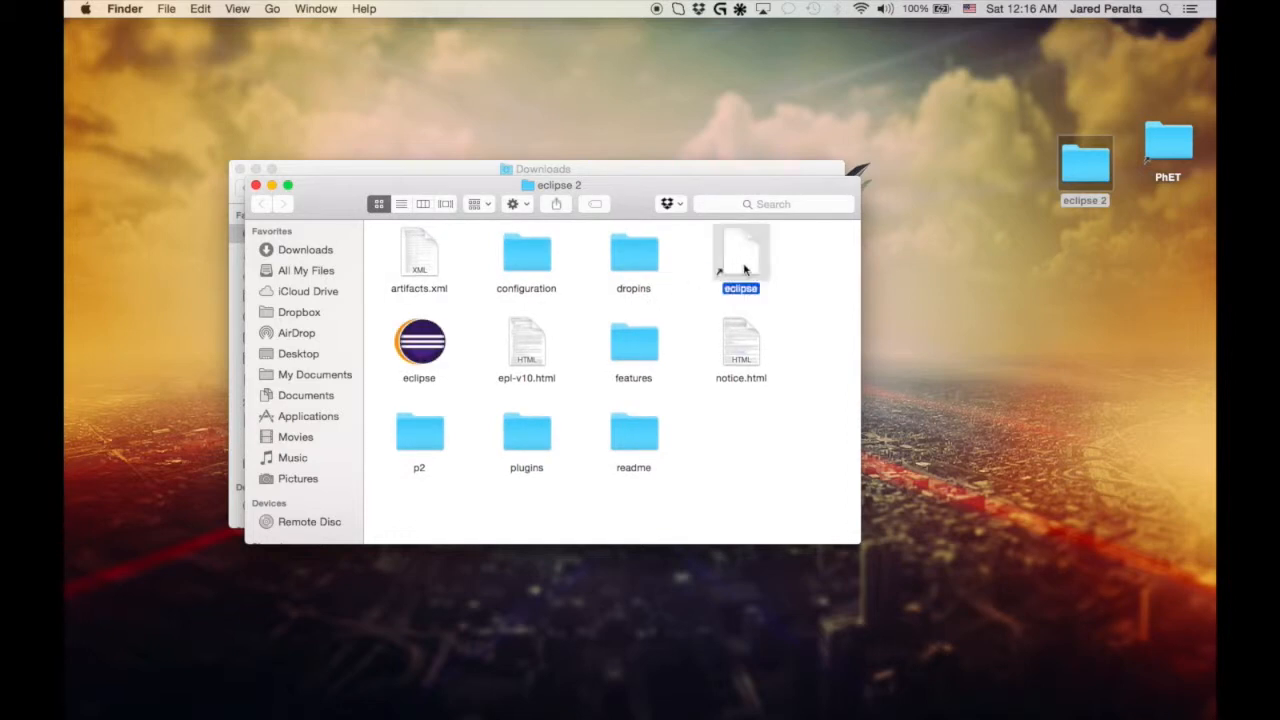
click(417, 345)
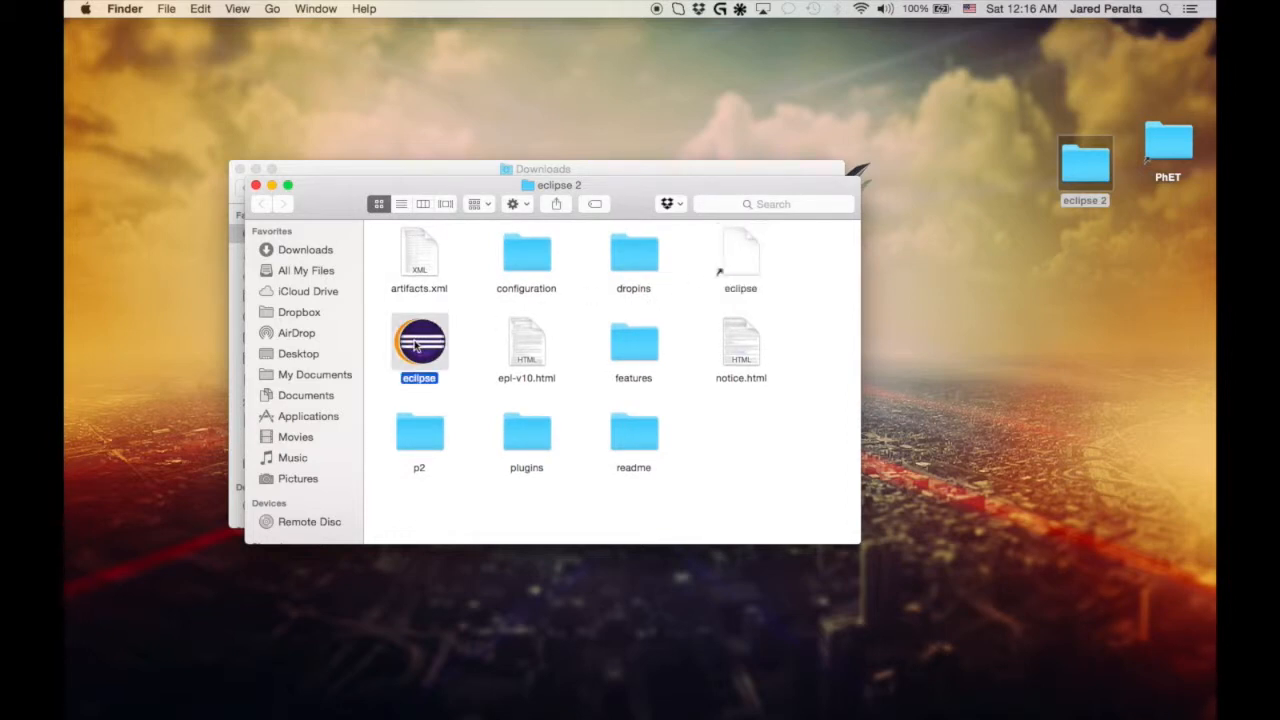
double_click(417, 345)
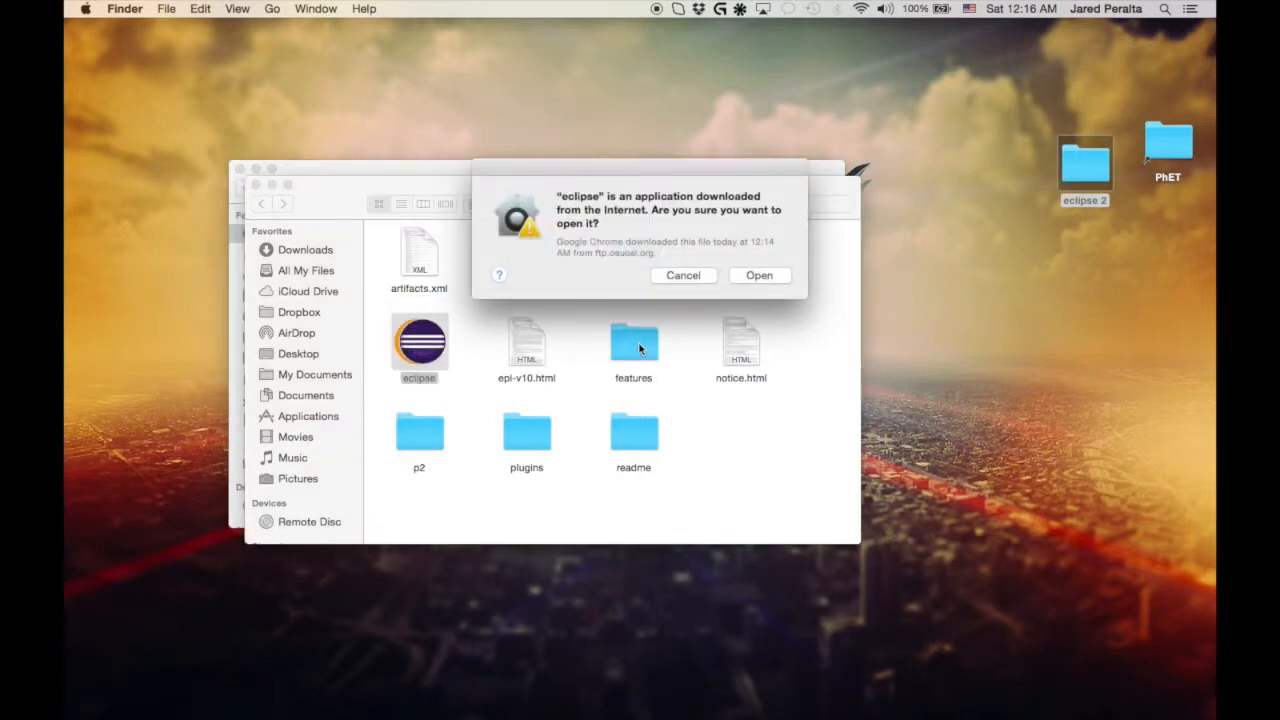
click(757, 276)
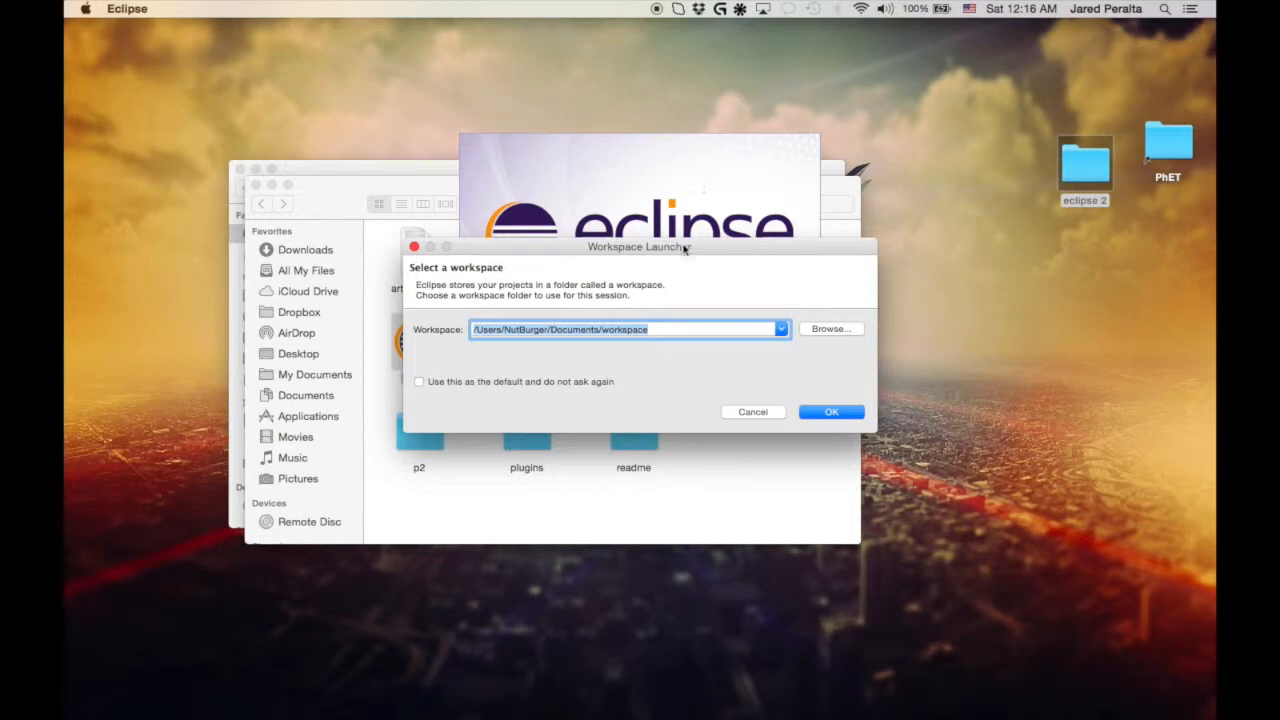
Browse for the workspace directory and choose the Desktop folder in place of the suggested path.
drag(680, 249, 669, 195)
click(634, 278)
double_click(634, 278)
click(634, 278)
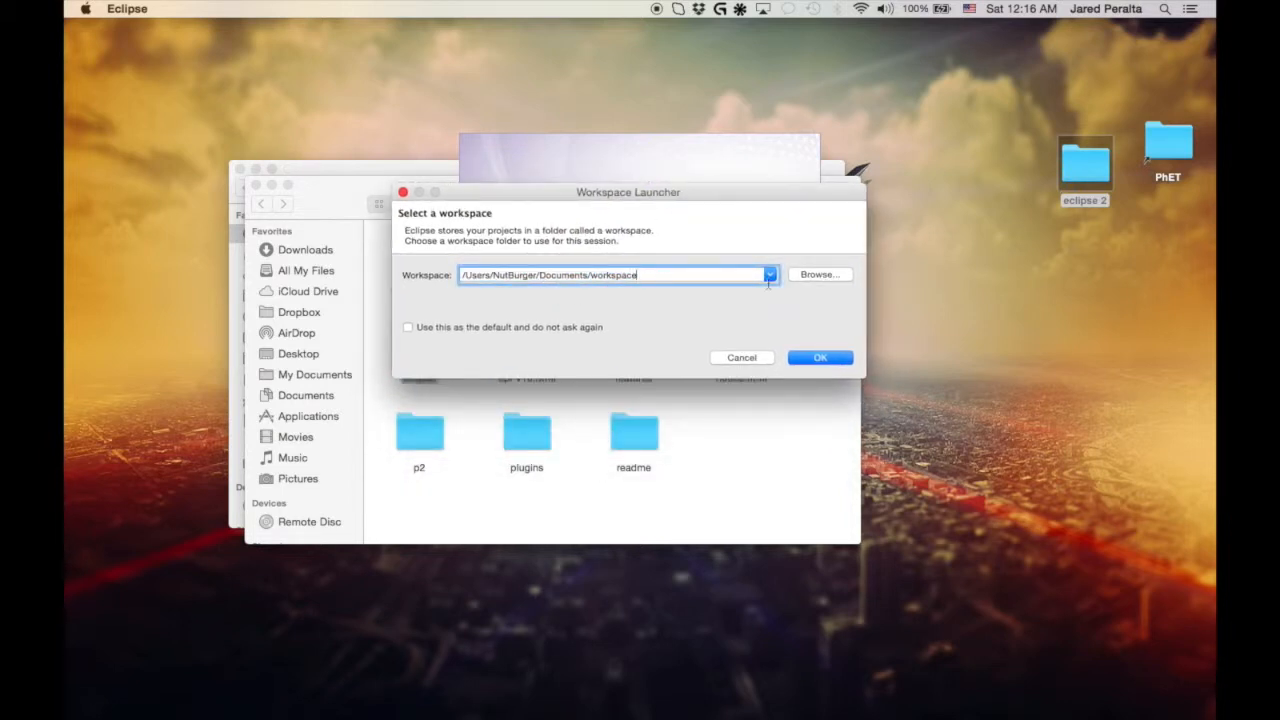
click(822, 278)
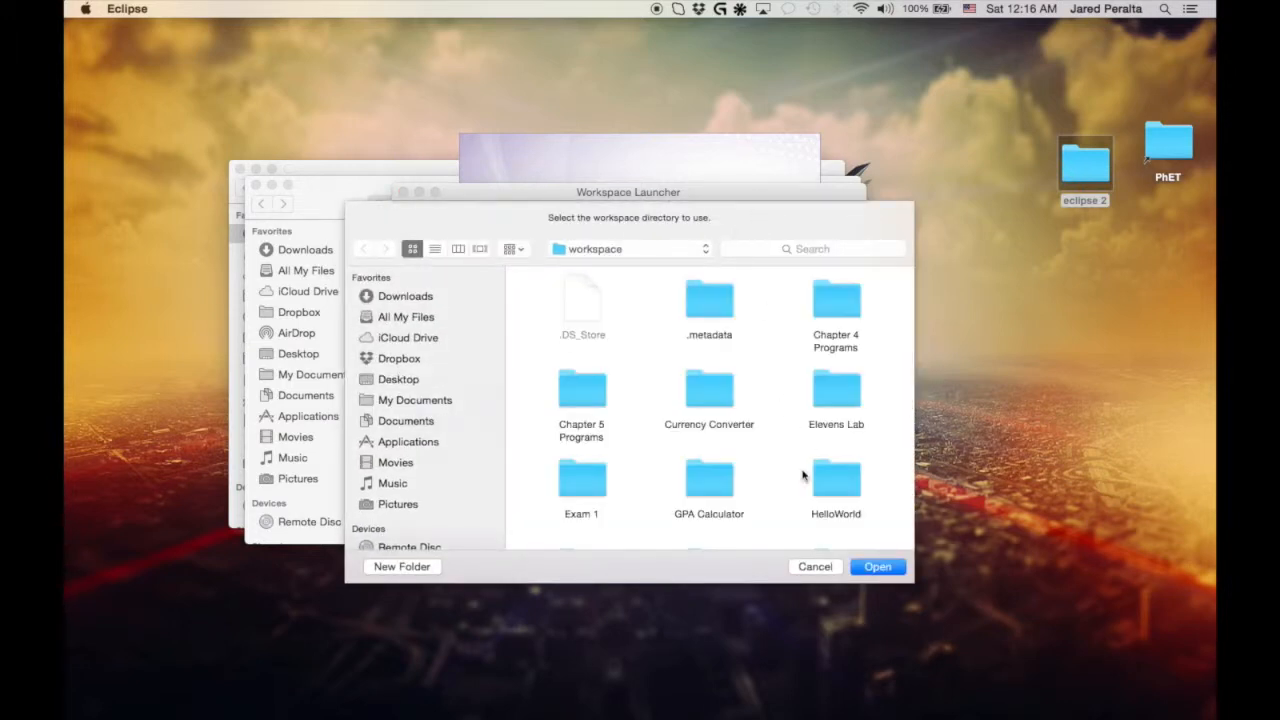
click(440, 381)
scroll(430, 465, down, 5)
scroll(415, 468, up, 5)
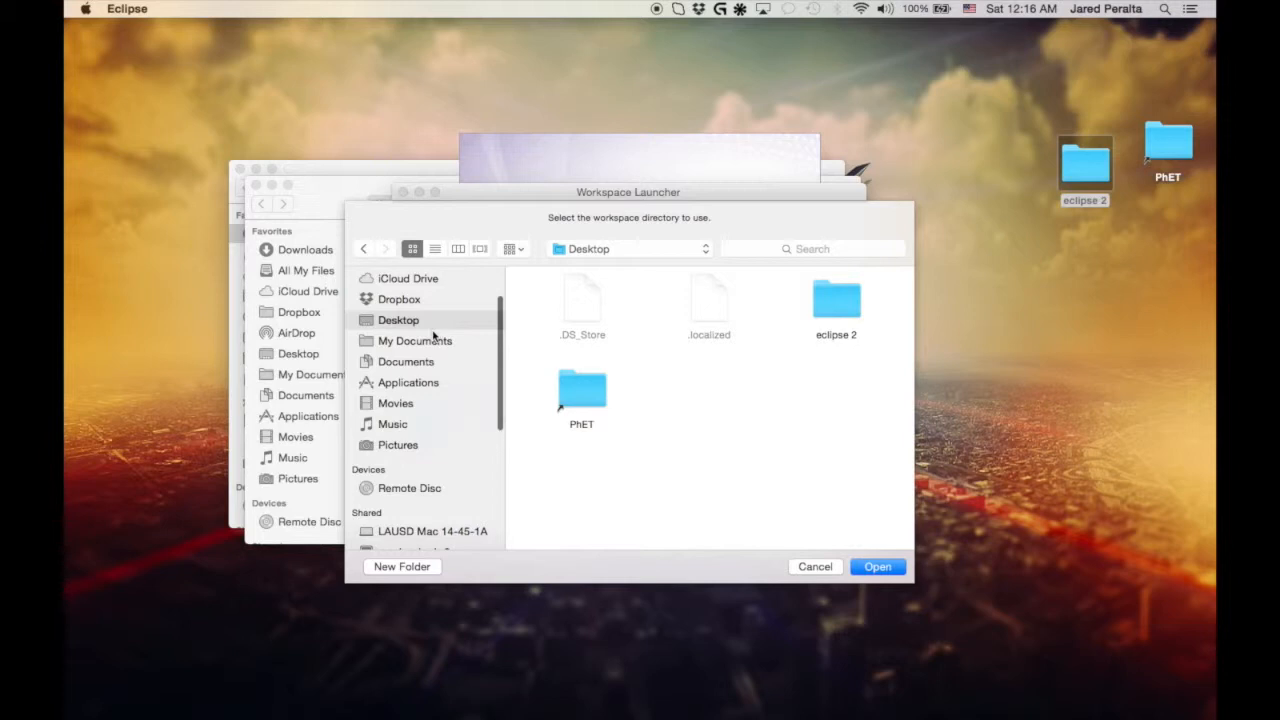
click(878, 568)
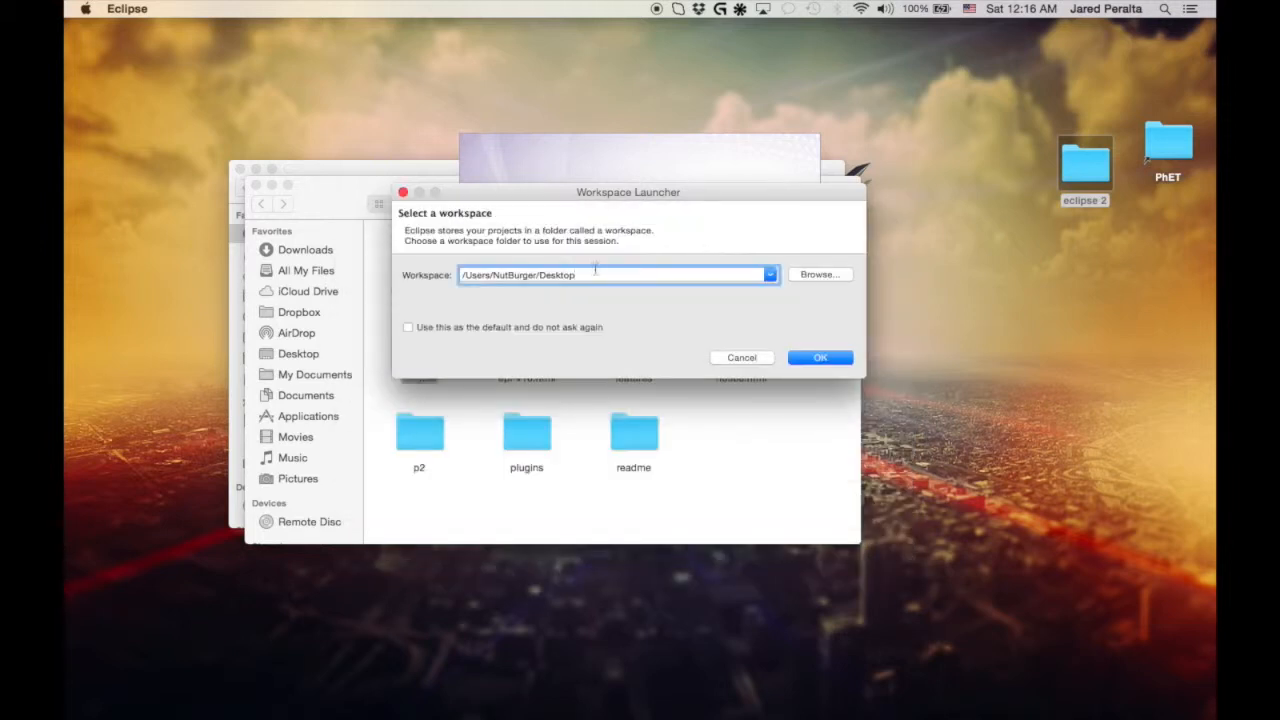
Make the Desktop workspace the default without being asked again, and launch Eclipse with it.
click(451, 331)
click(465, 333)
click(465, 333)
drag(696, 193, 640, 195)
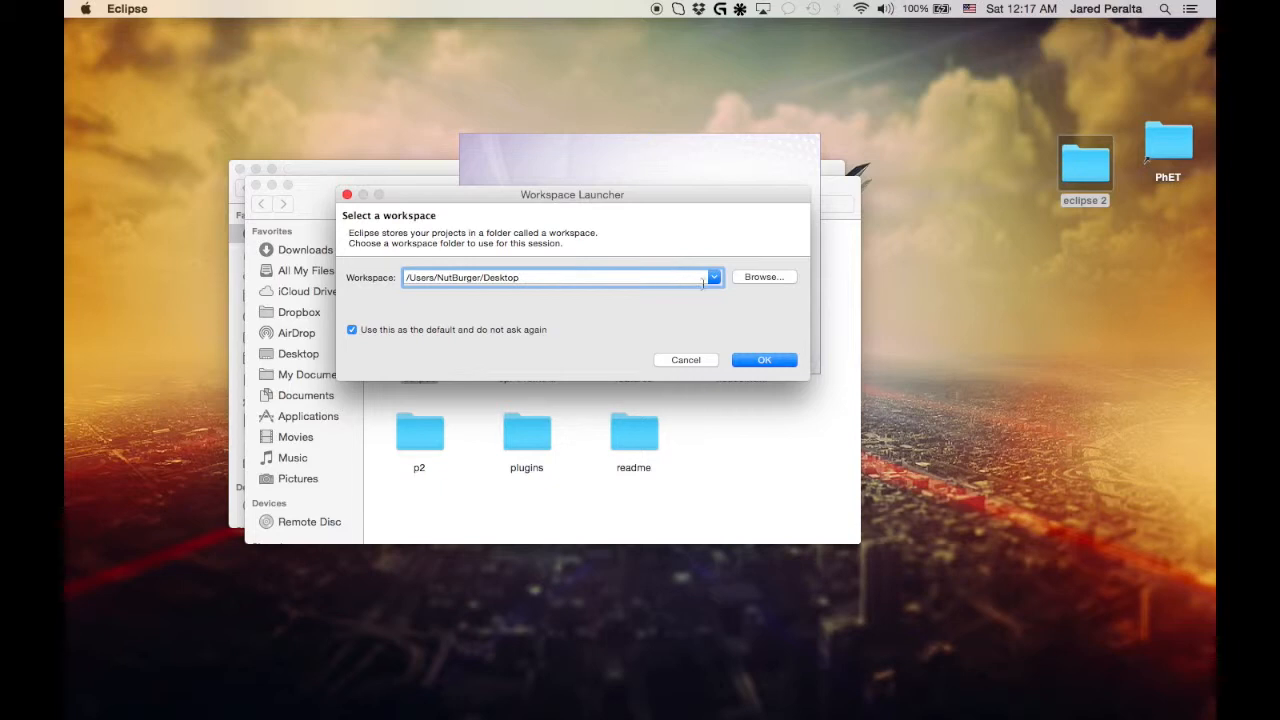
click(763, 359)
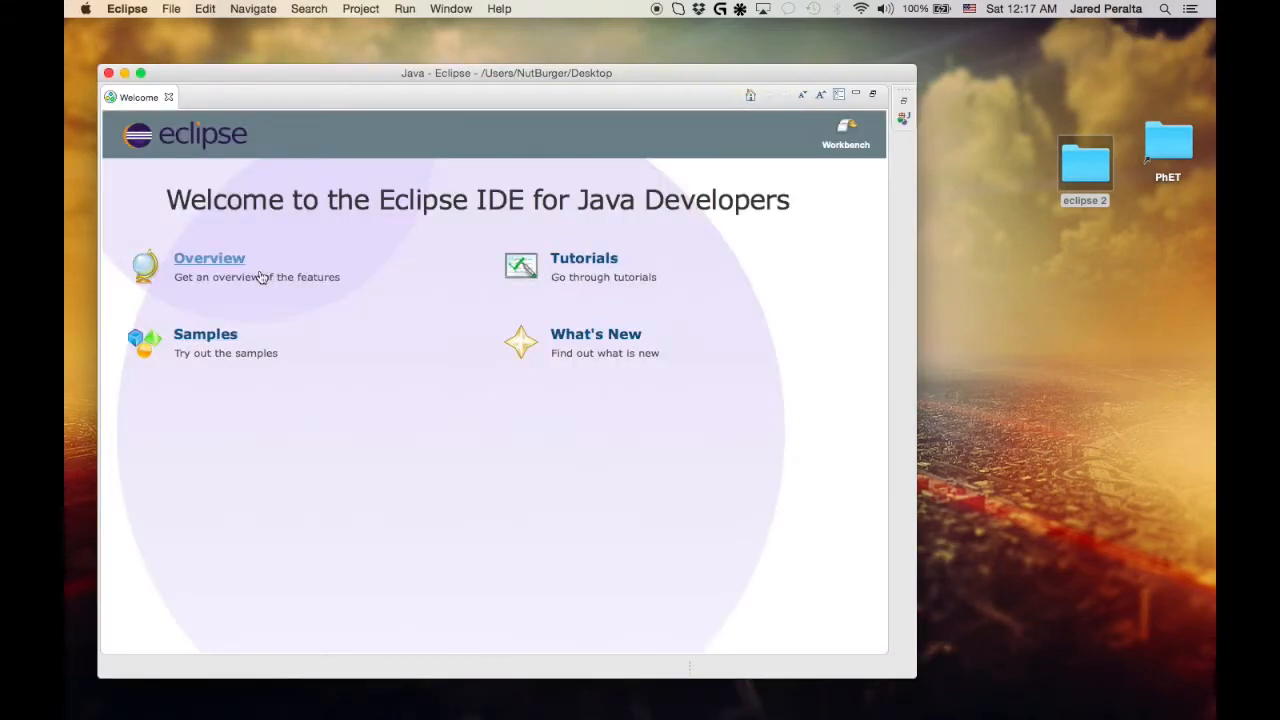
Reposition the Eclipse window nearer the middle of the desktop and close the Welcome page to reach the Java workbench.
drag(645, 76, 756, 64)
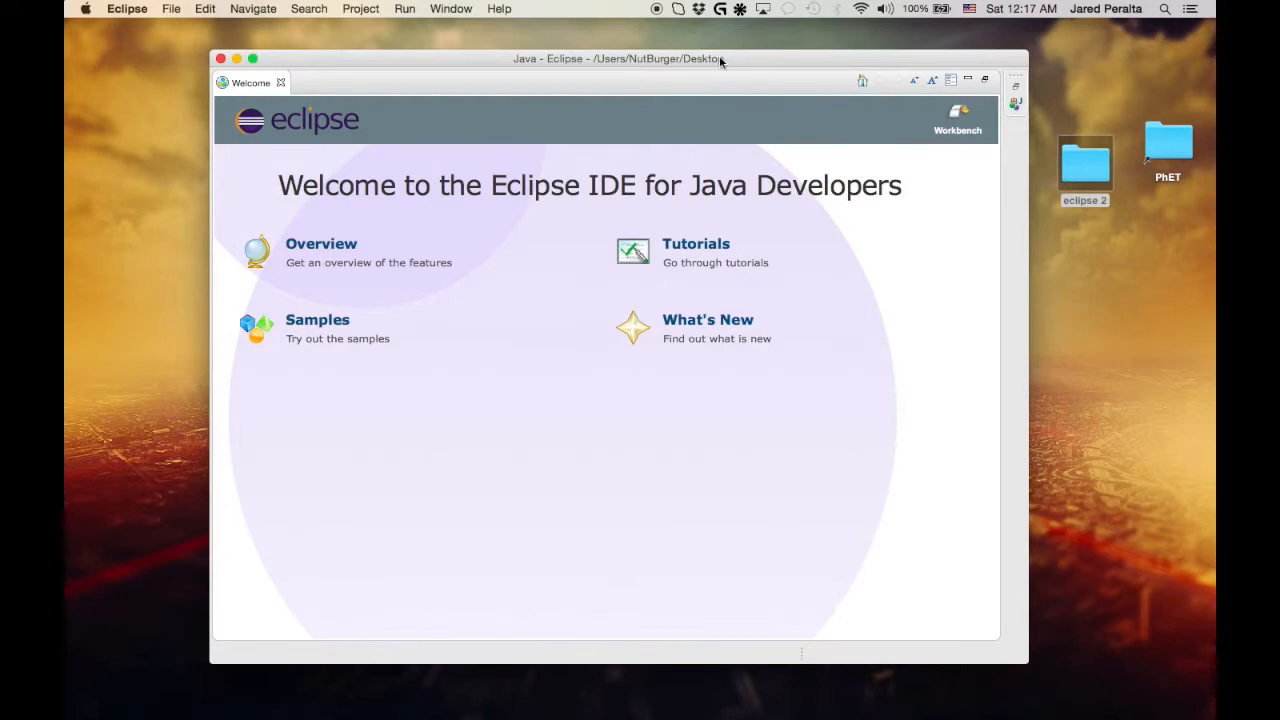
drag(719, 58, 693, 54)
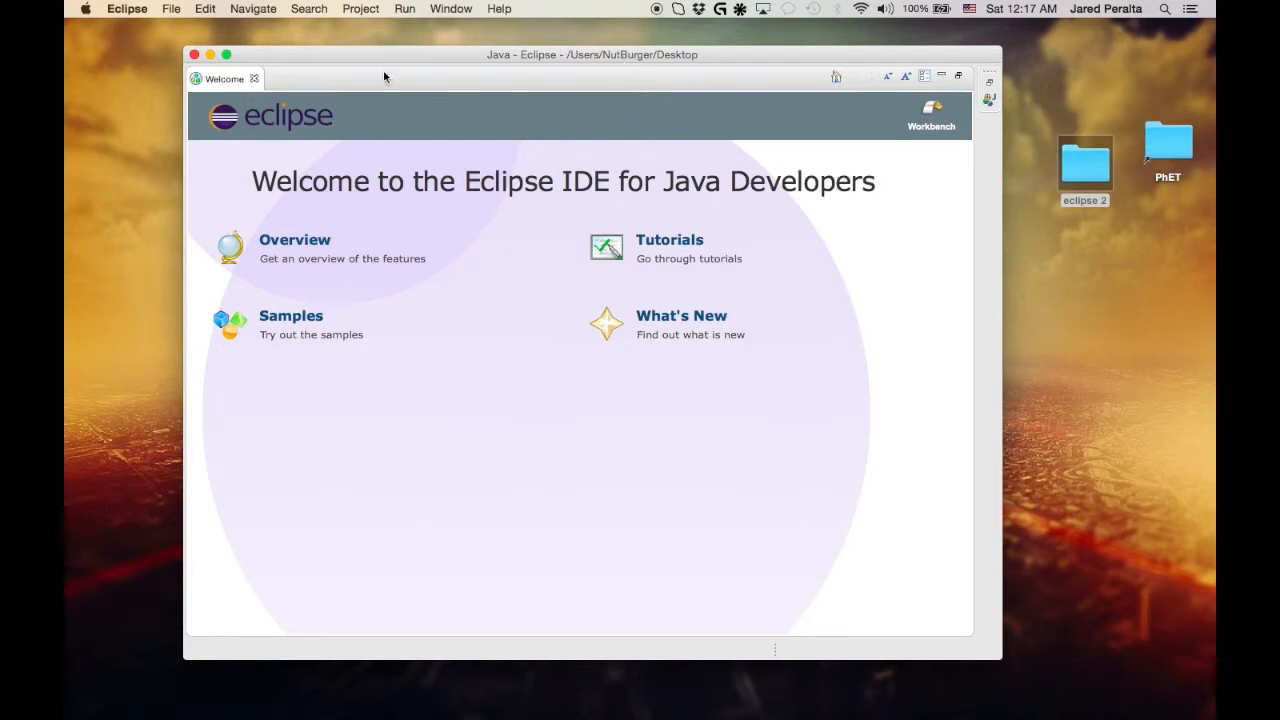
click(254, 79)
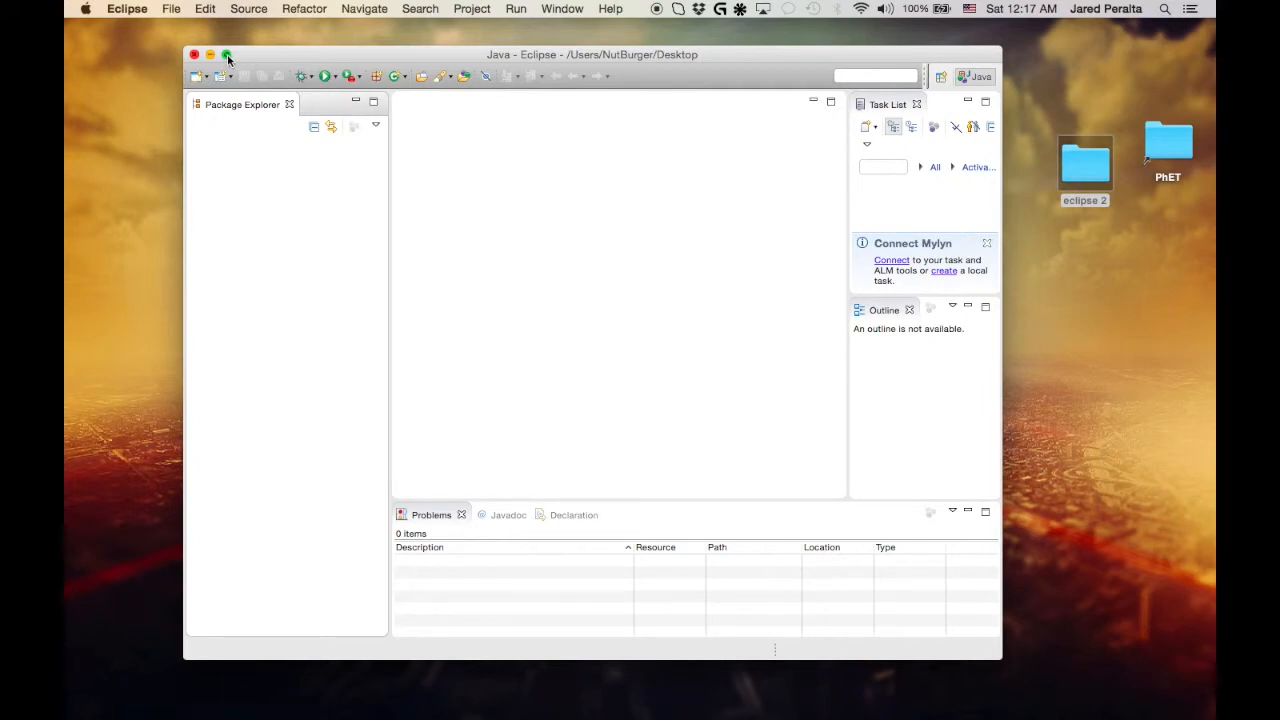
mouse_move(596, 56)
mouse_down()
mouse_move(604, 25)
mouse_move(602, 59)
mouse_up()
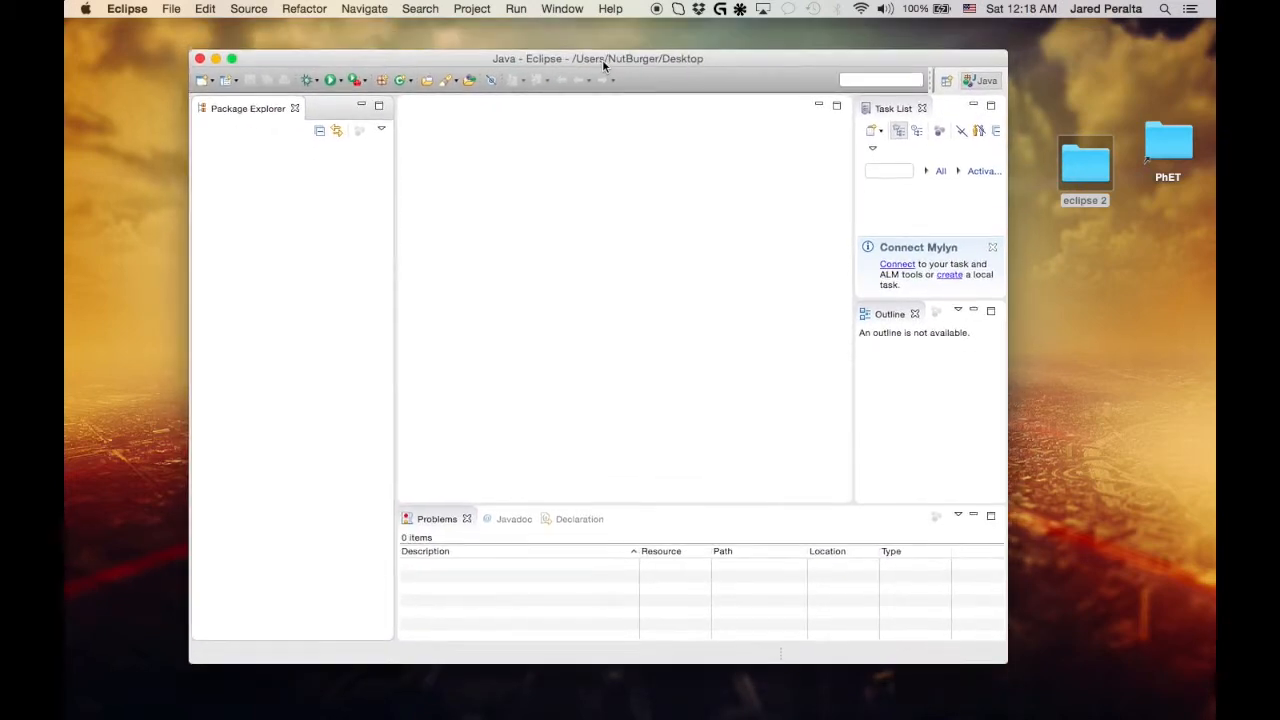
mouse_move(672, 717)
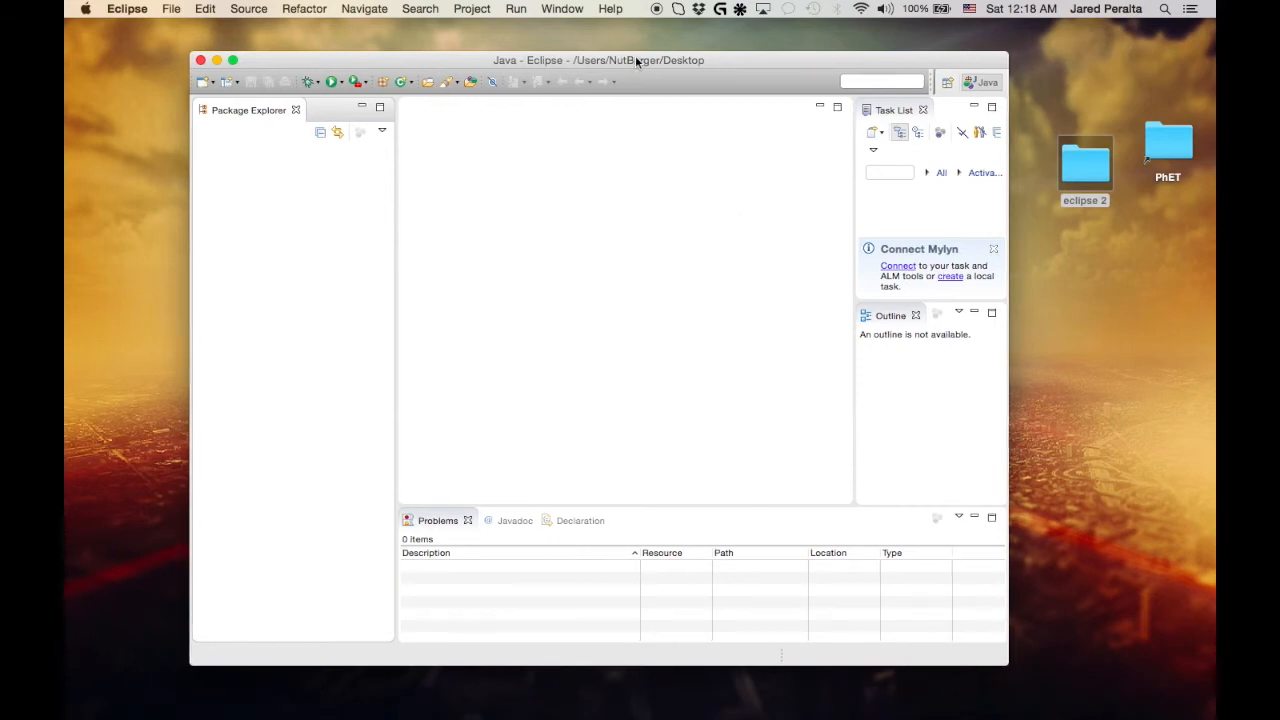
drag(636, 62, 648, 55)
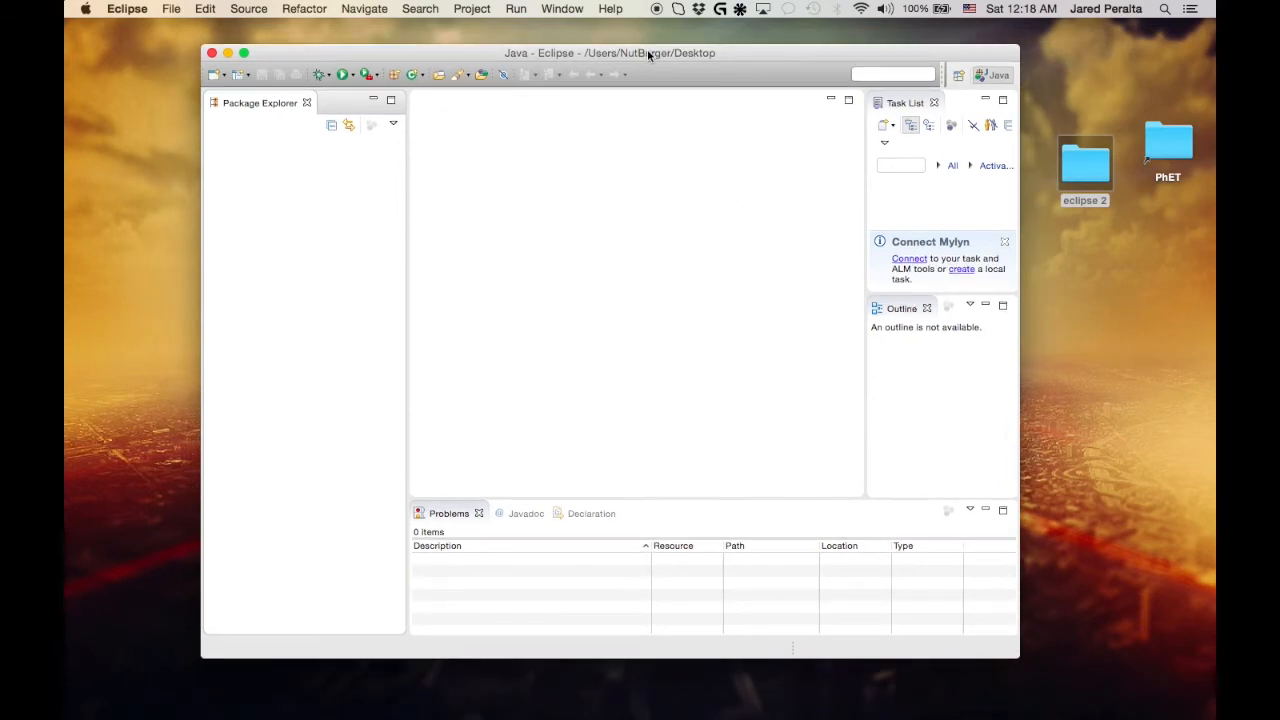
drag(648, 55, 627, 51)
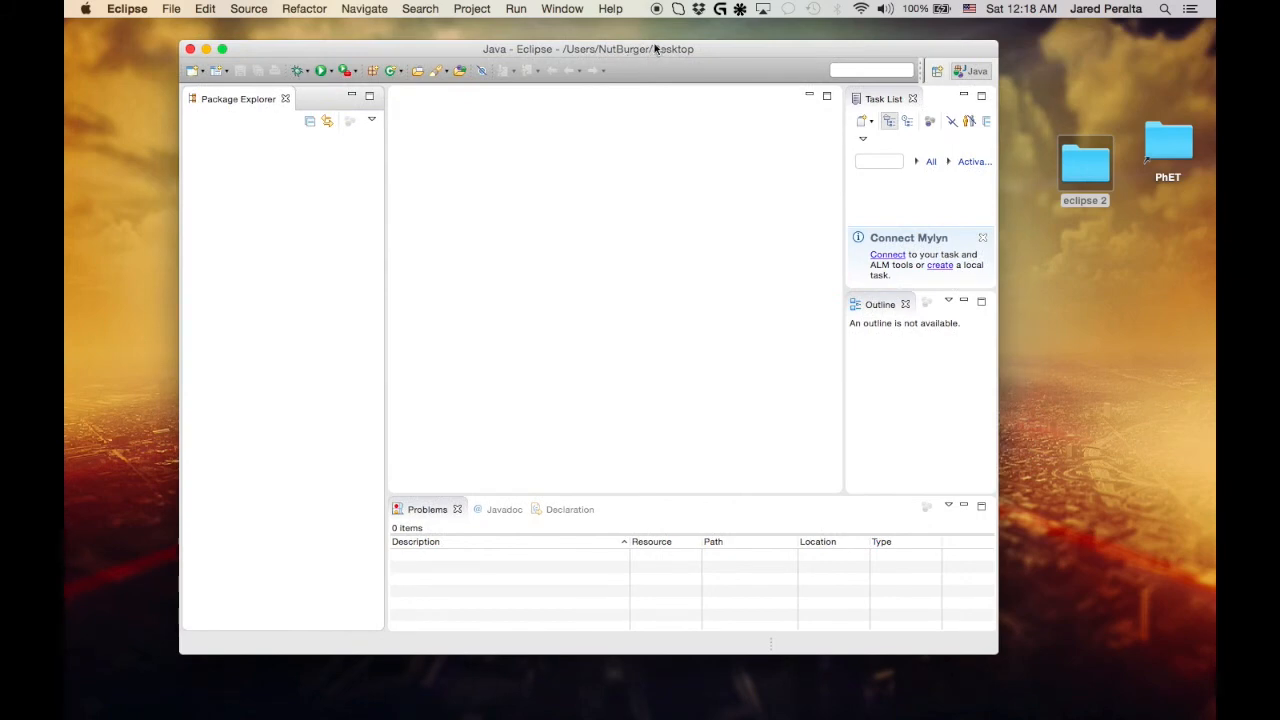